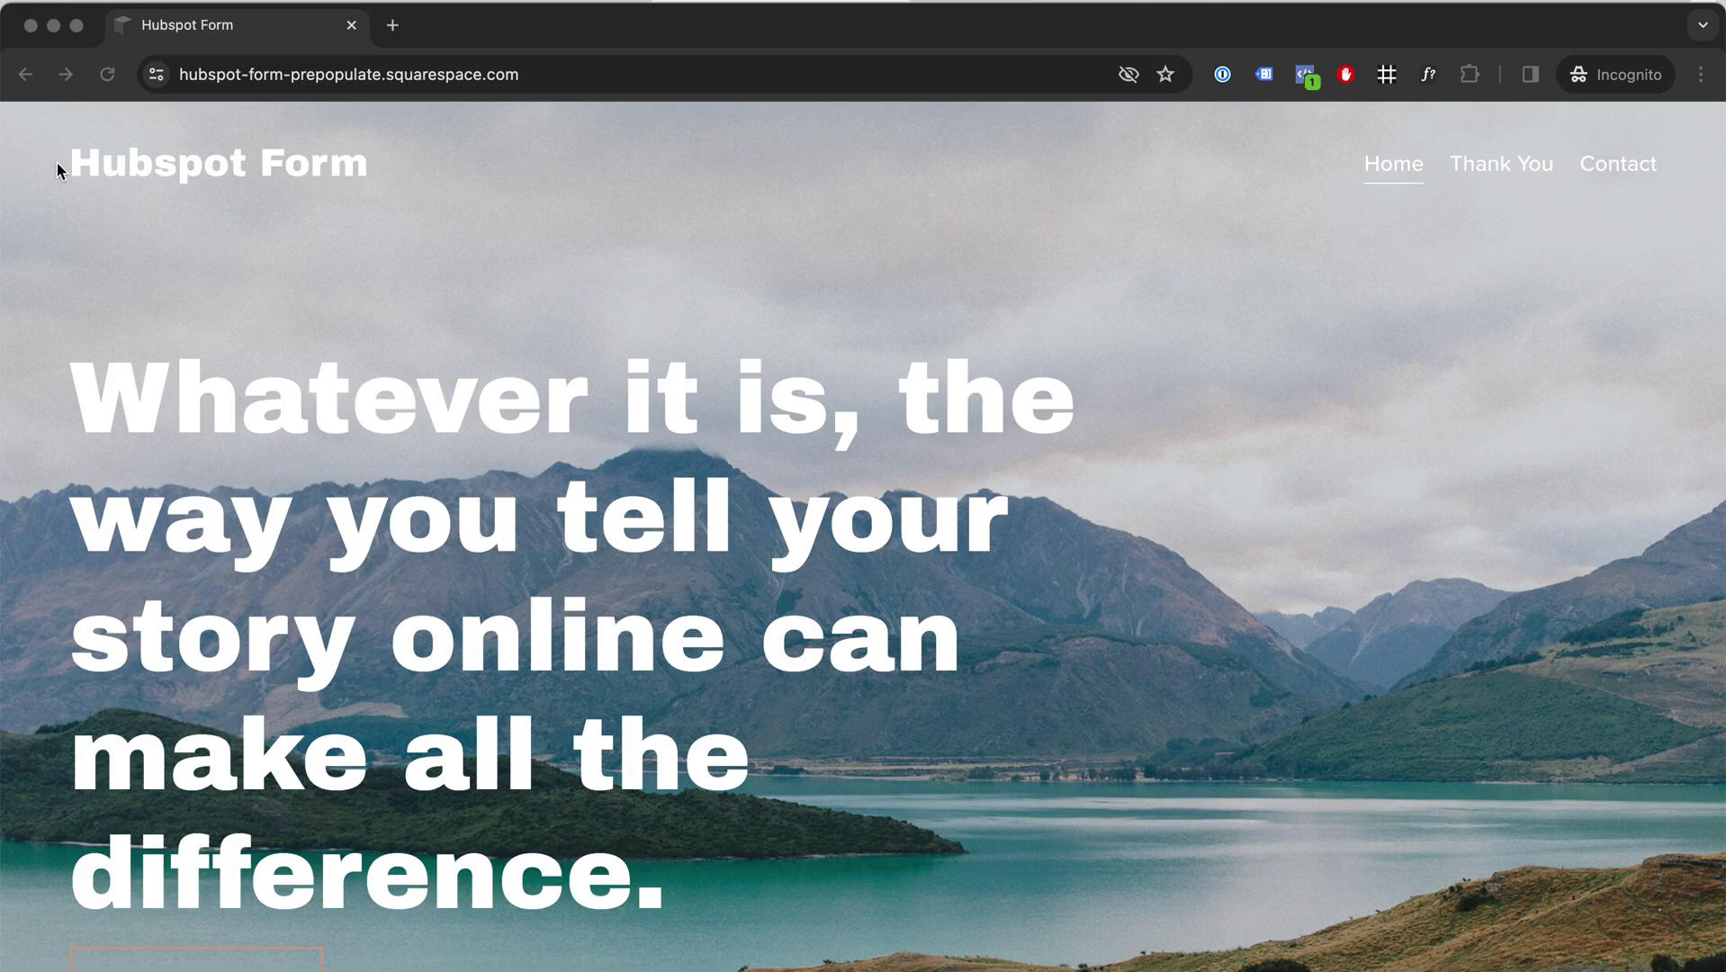
- Go to the Contact page to see the HubSpot form prefilled with utm_campaign product_launch, email, name and phone
left_click(1617, 167)
- Scroll down to the form and highlight the utm_campaign field's label
scroll(1620, 414, "down", 2)
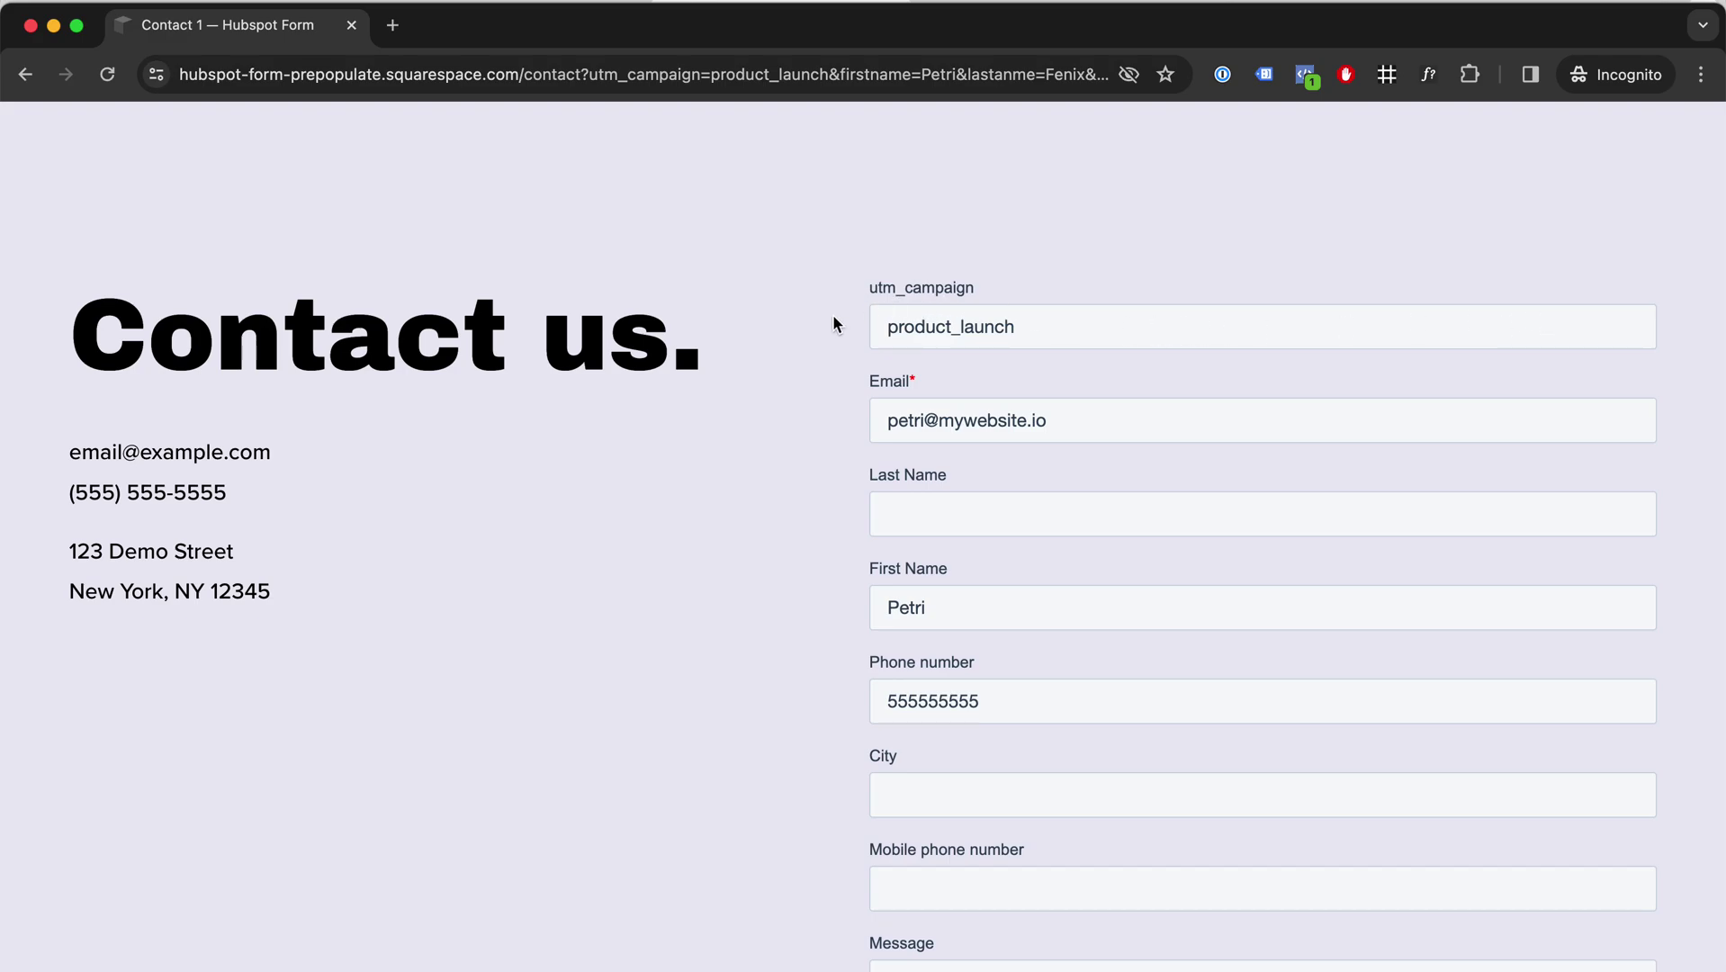
double_click(955, 288)
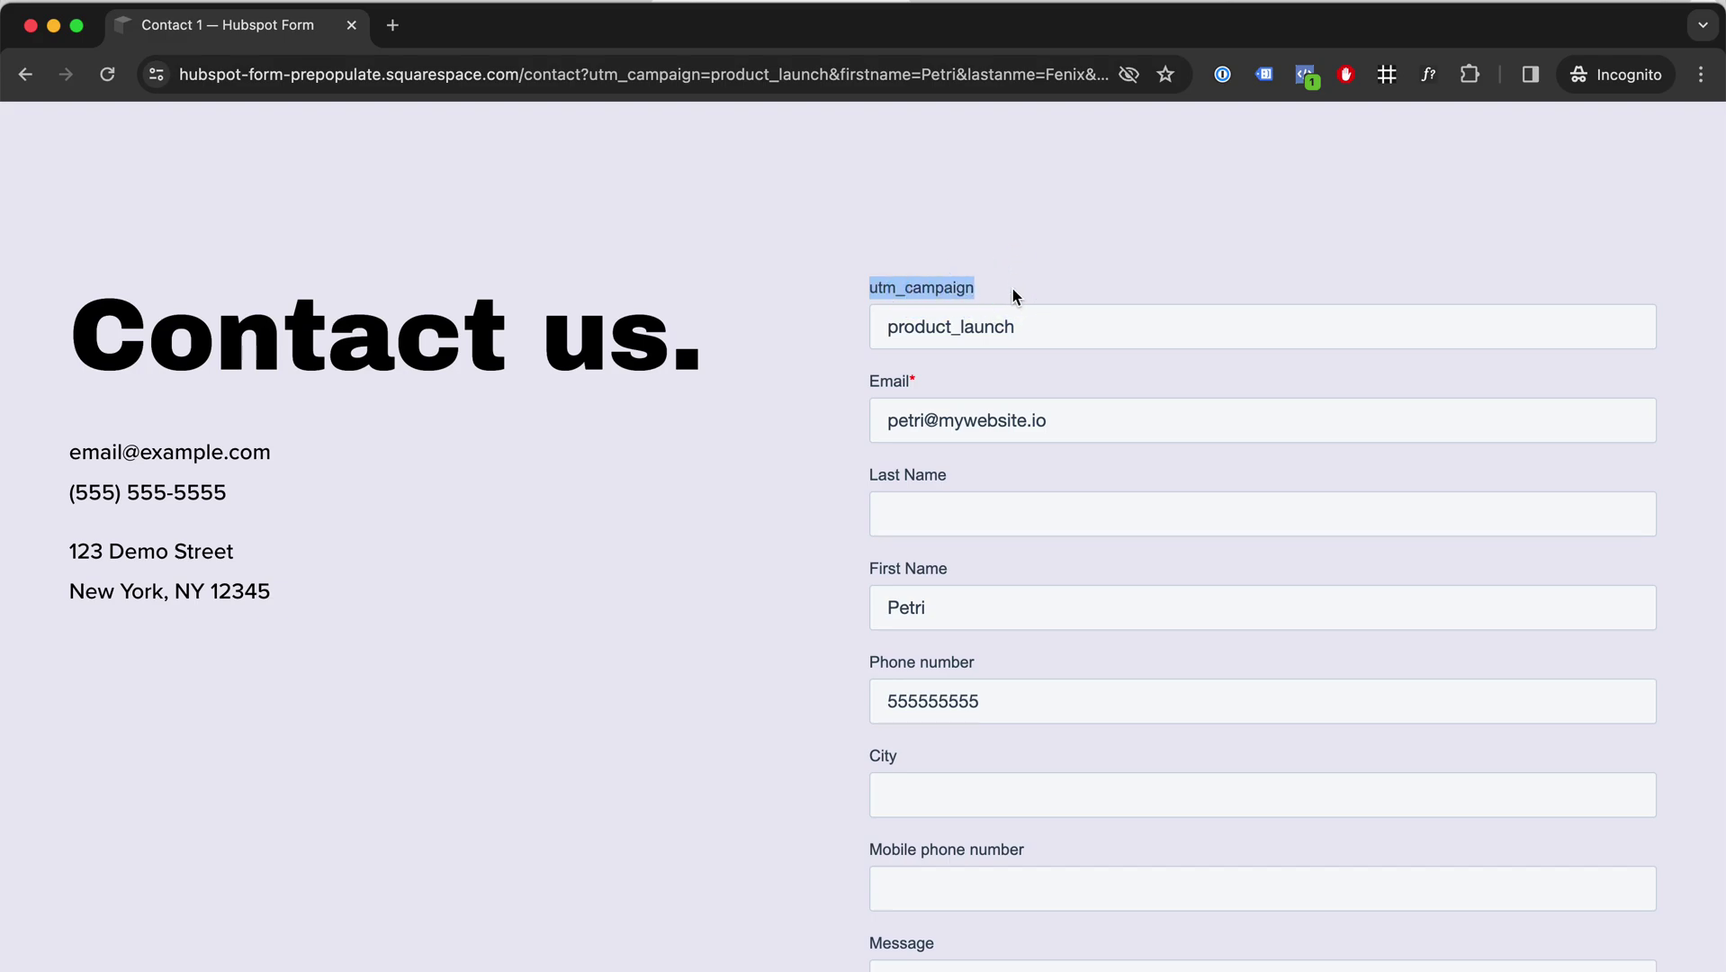
left_click(879, 288)
left_click_drag(880, 288, 1028, 292)
- Overwrite product_launch in utm_campaign, first with google.com, then with /landing-page-1
triple_click(1268, 328)
type("google.com")
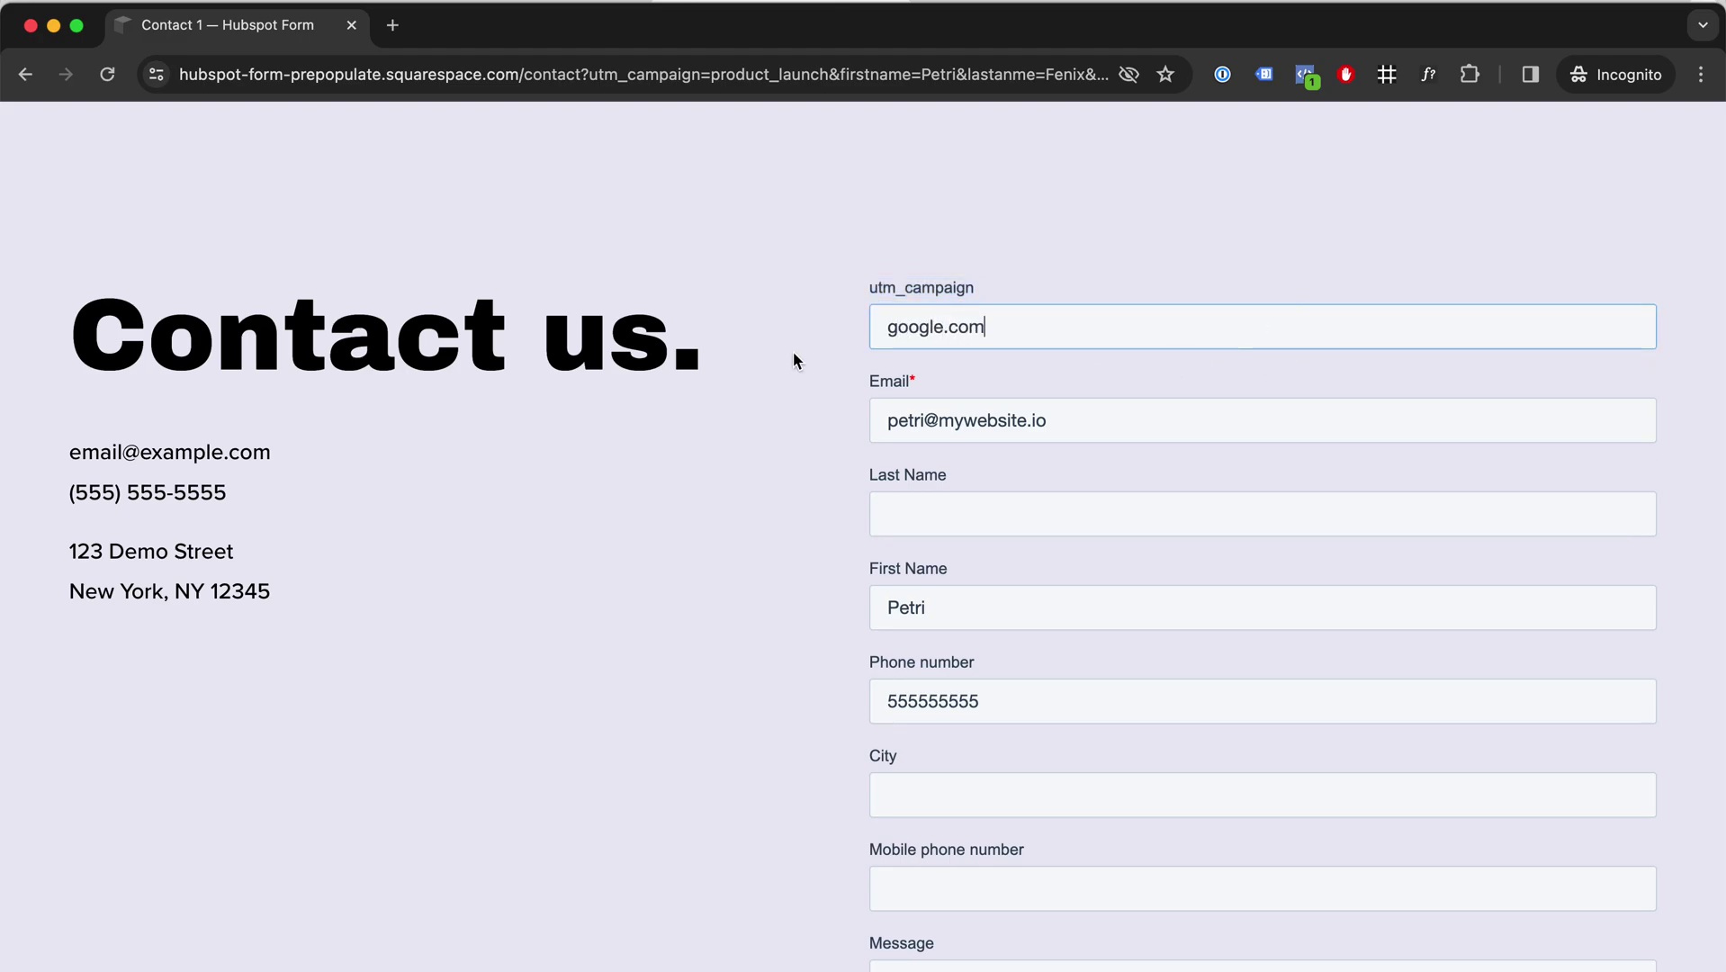
key("super+a")
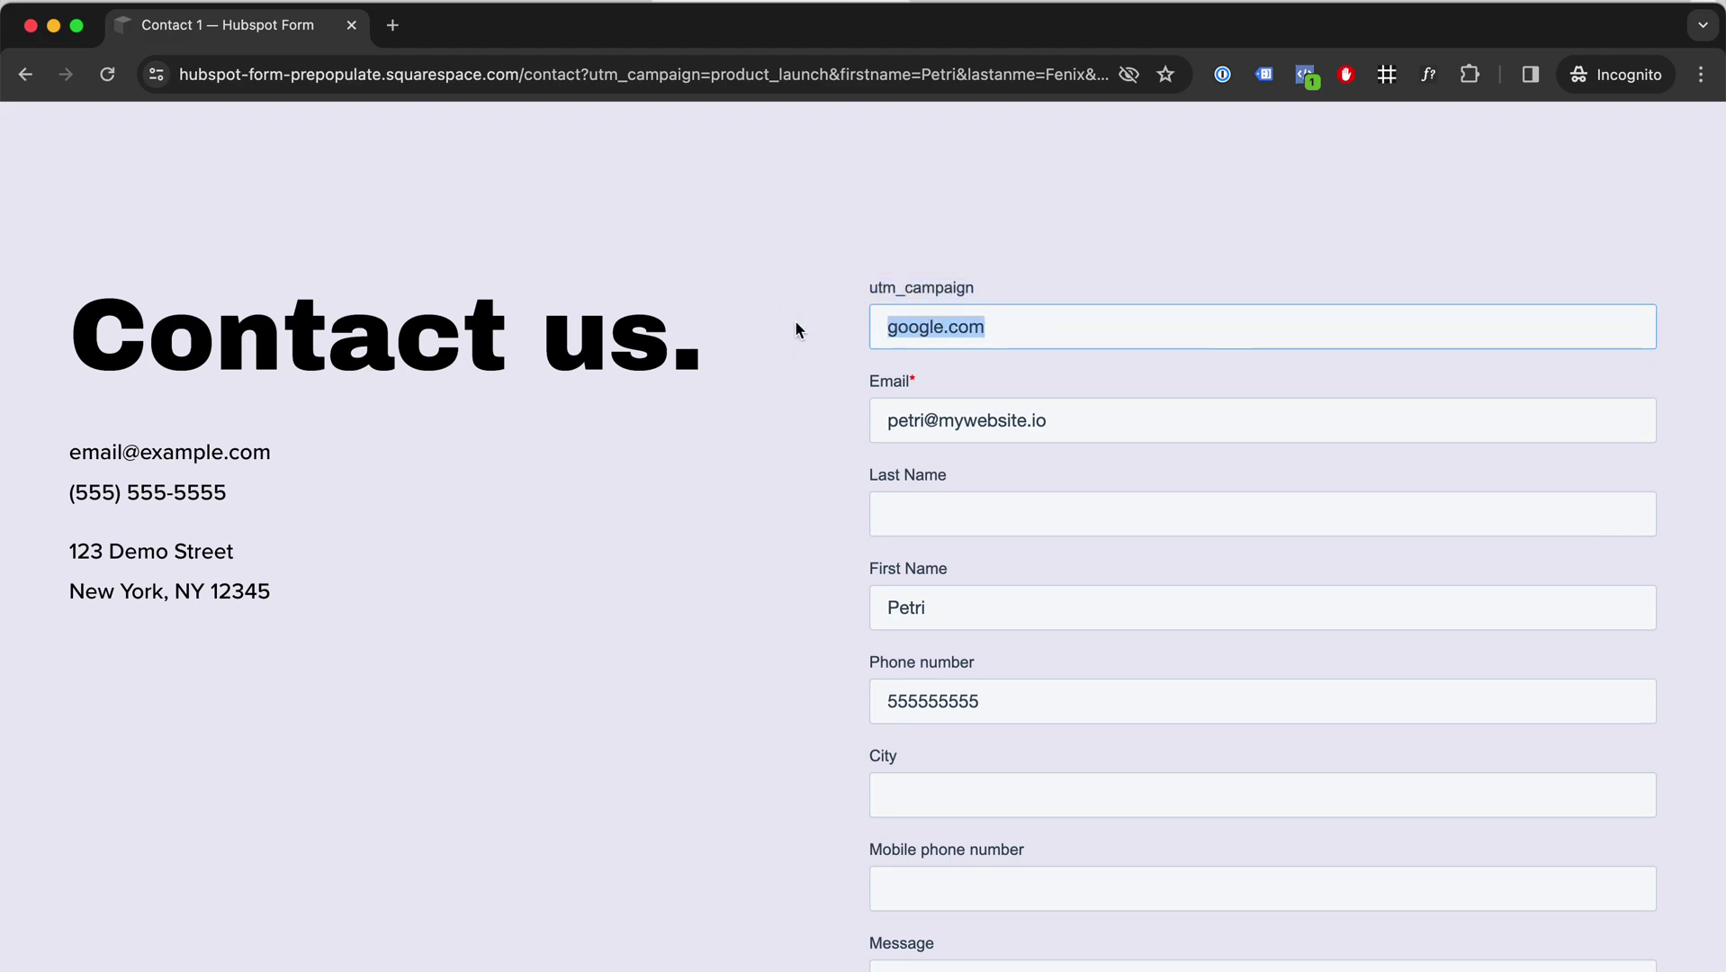
type("/")
type("landing-page-1")
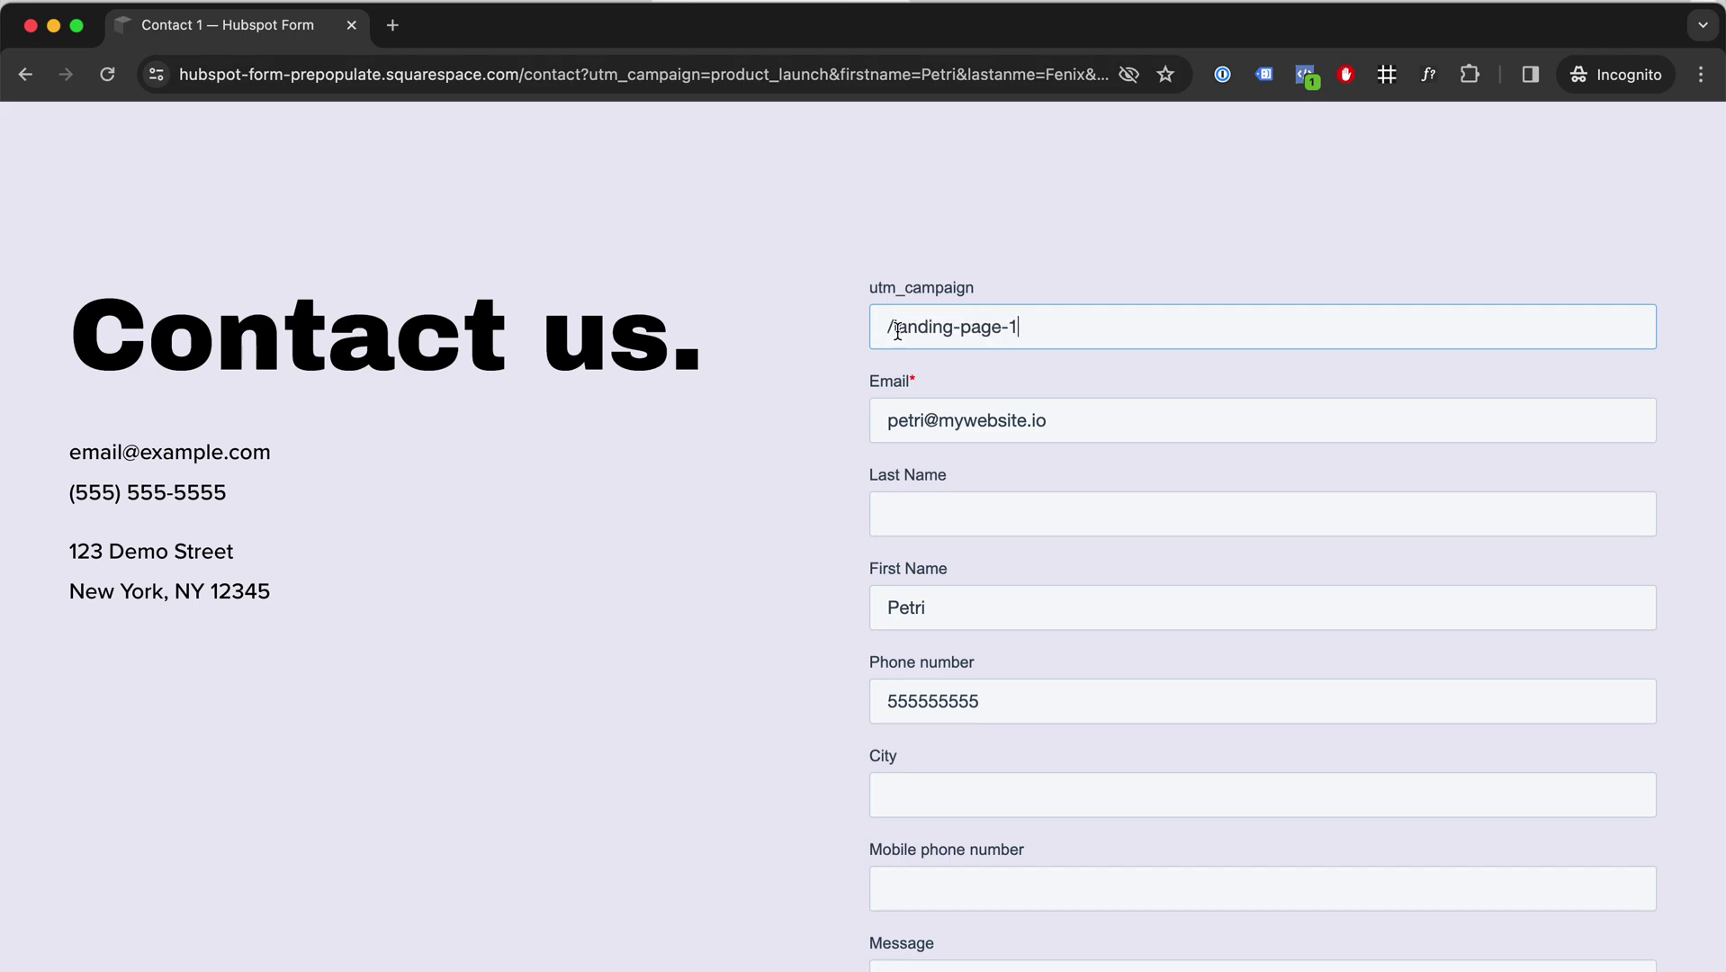
left_click_drag(886, 329, 1075, 324)
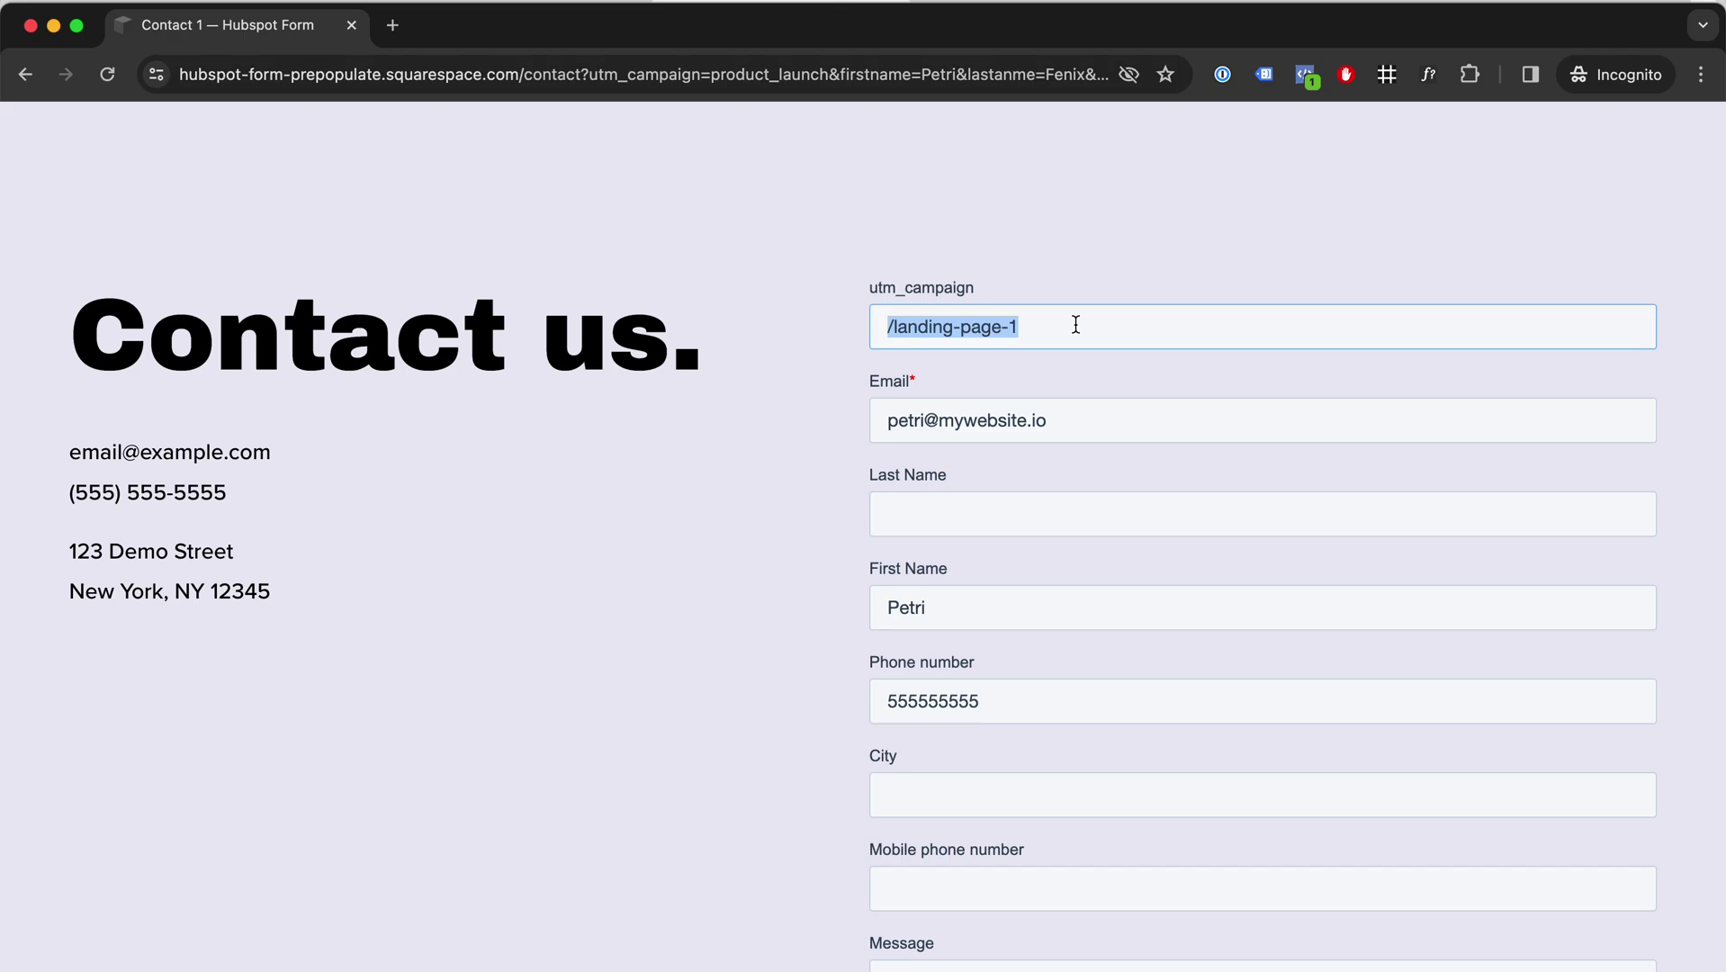
left_click(1127, 325)
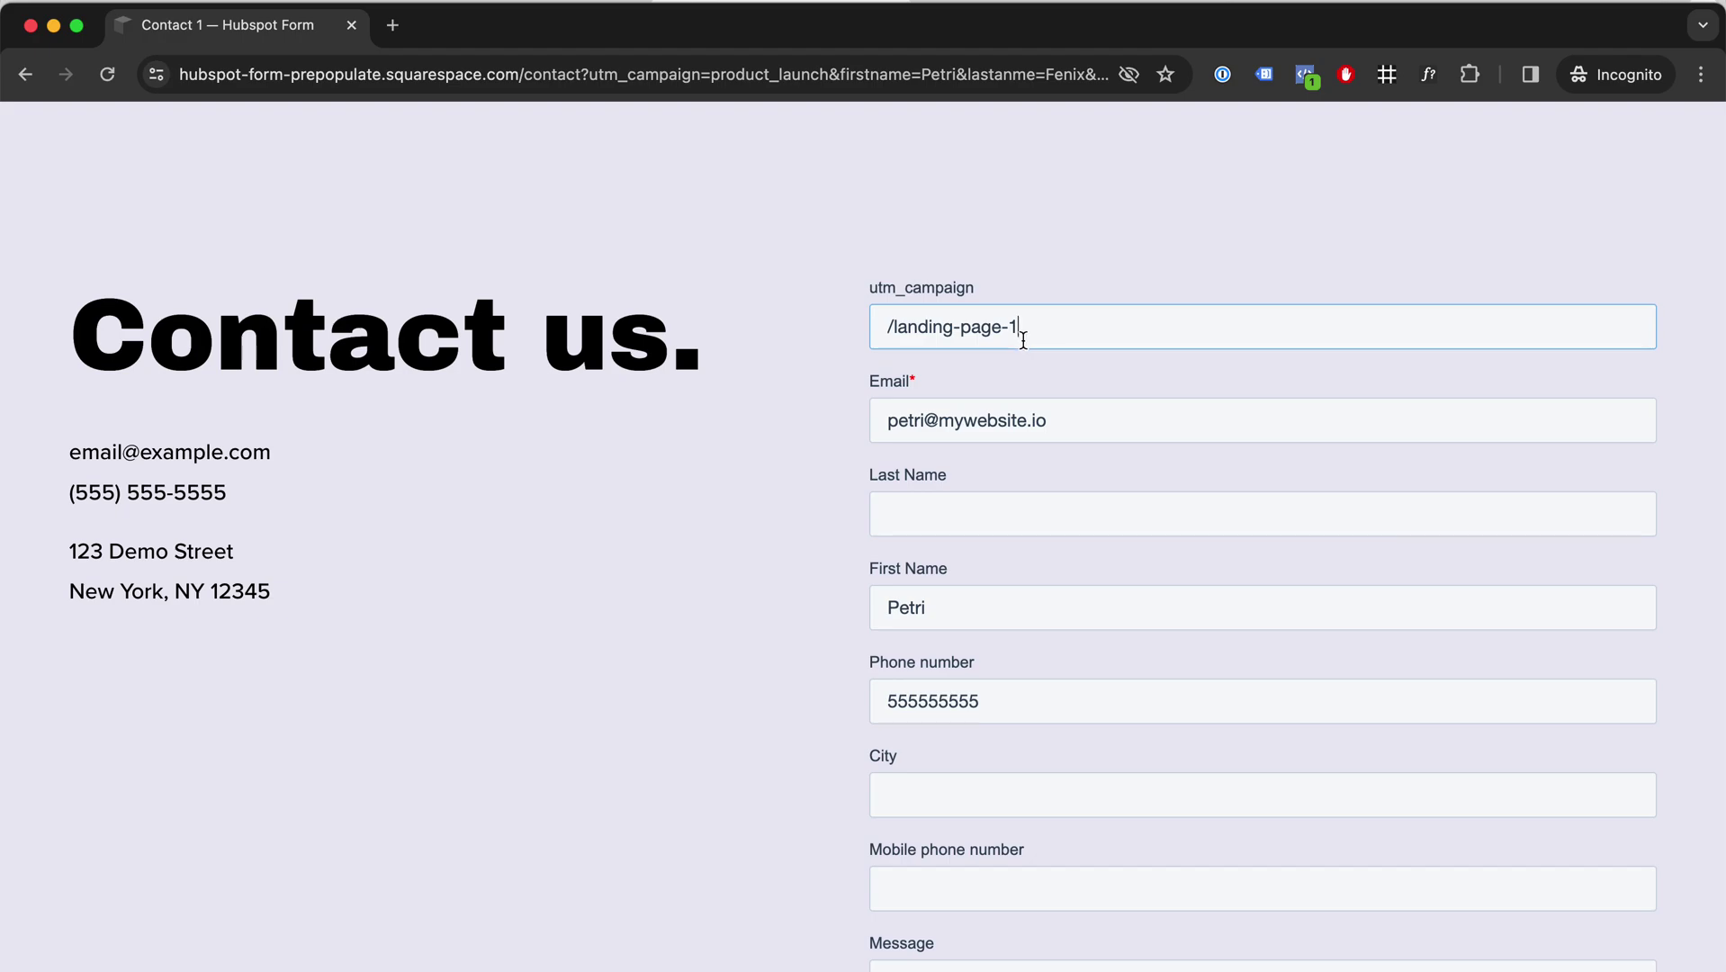
- Replace the prefilled first name with John
left_click(1023, 503)
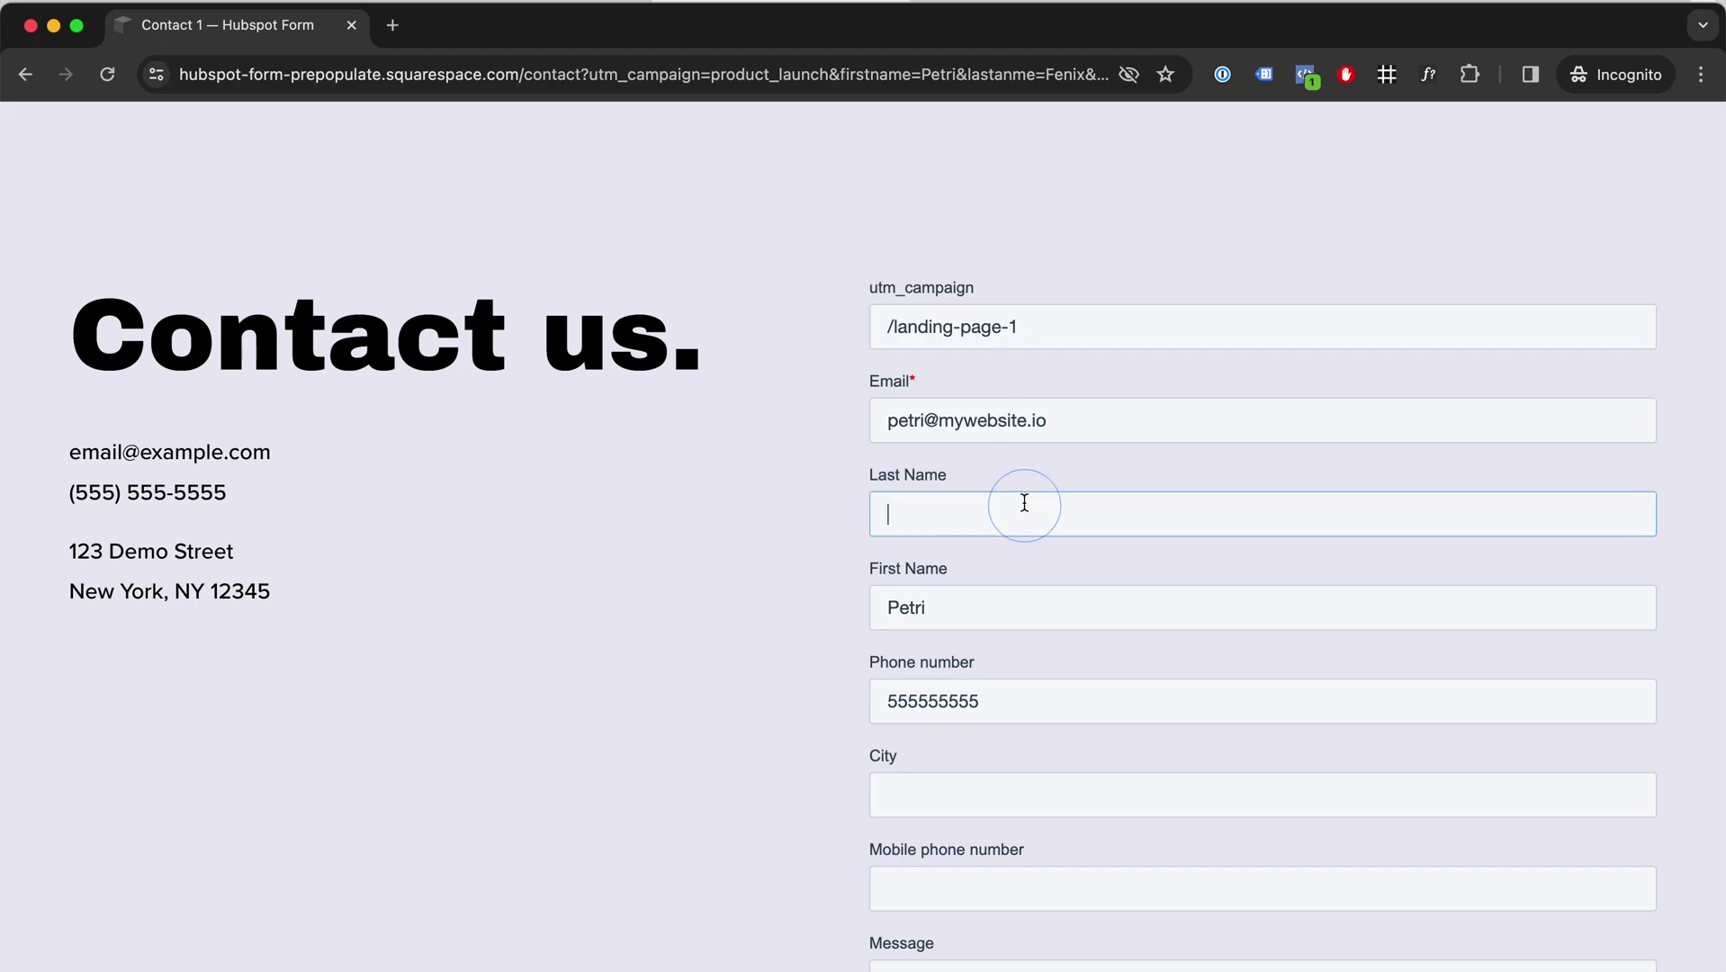
double_click(1005, 610)
type("John")
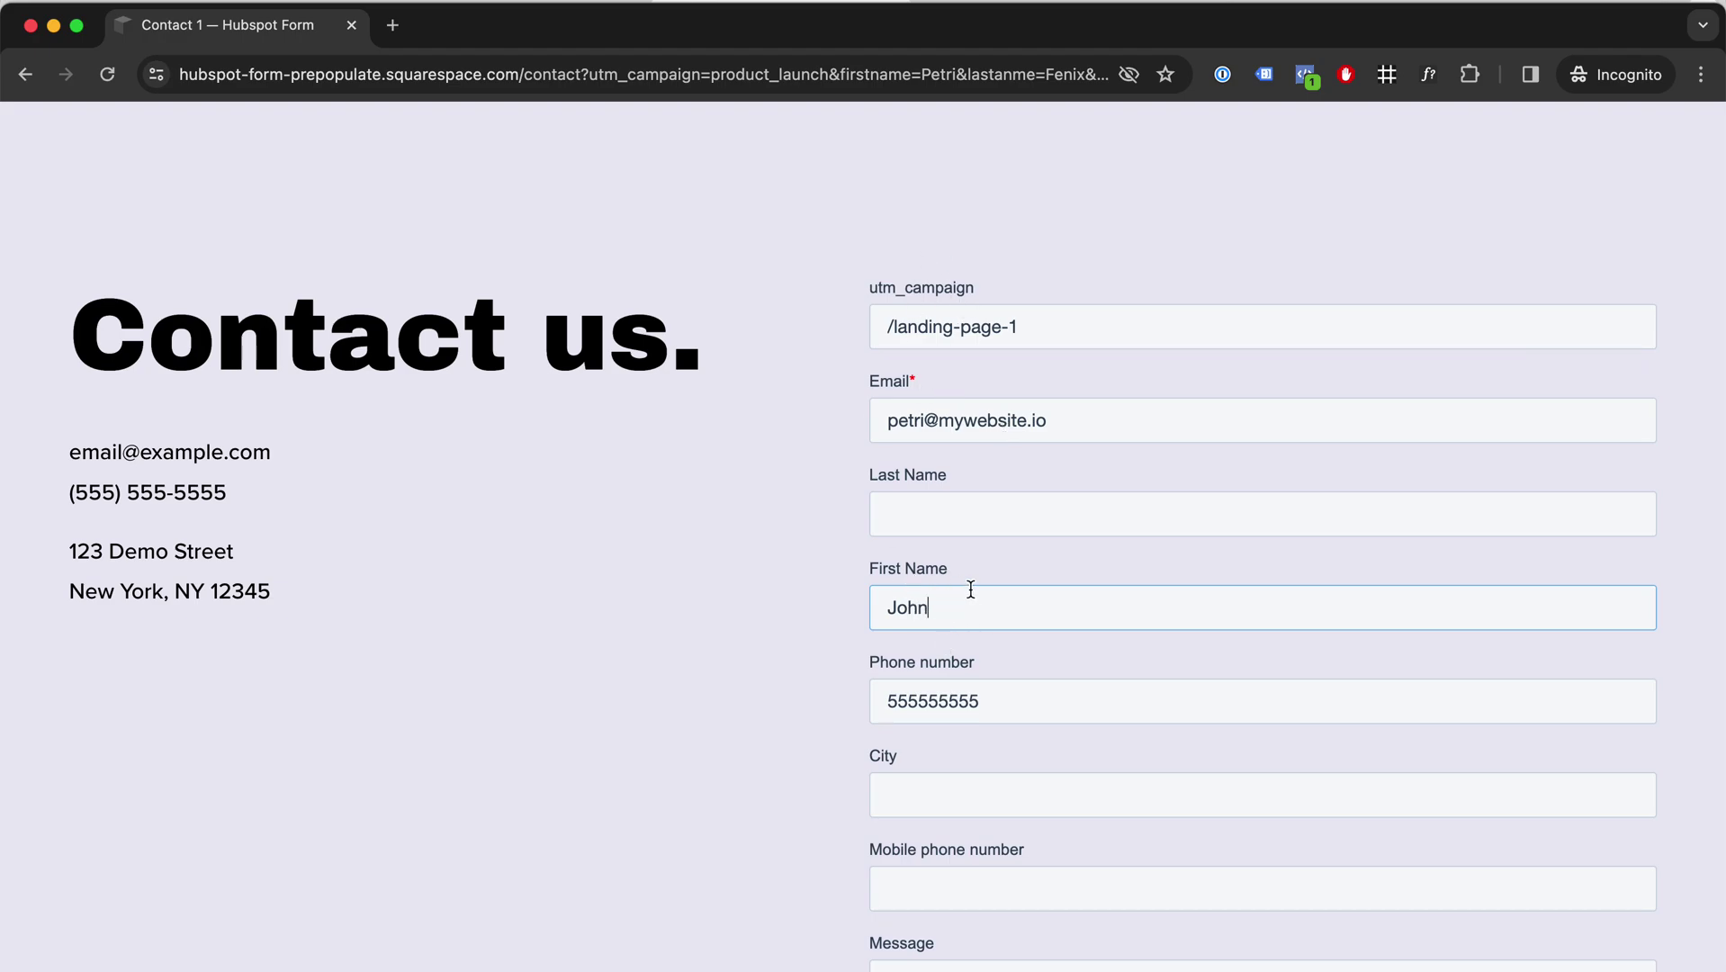
- Paste twitter_spring_campaign into utm_campaign and change twitter to google_ads
triple_click(1030, 319)
type("twitter_spring_campaign")
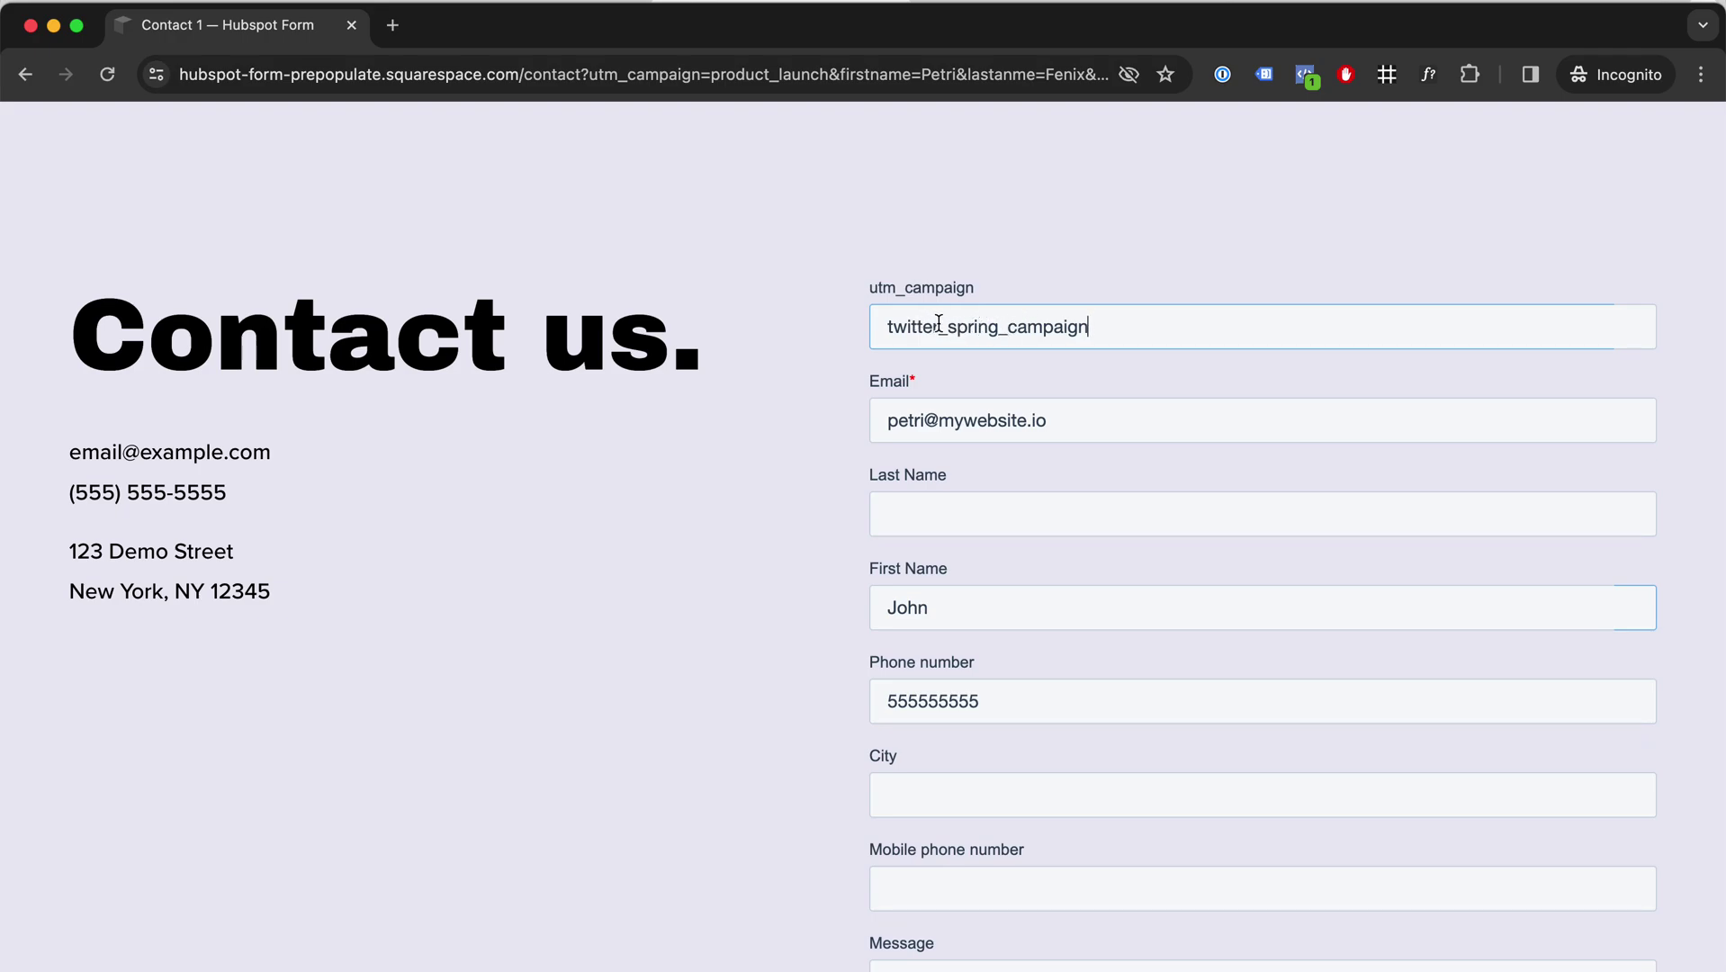
left_click_drag(940, 329, 881, 325)
type("google_ads")
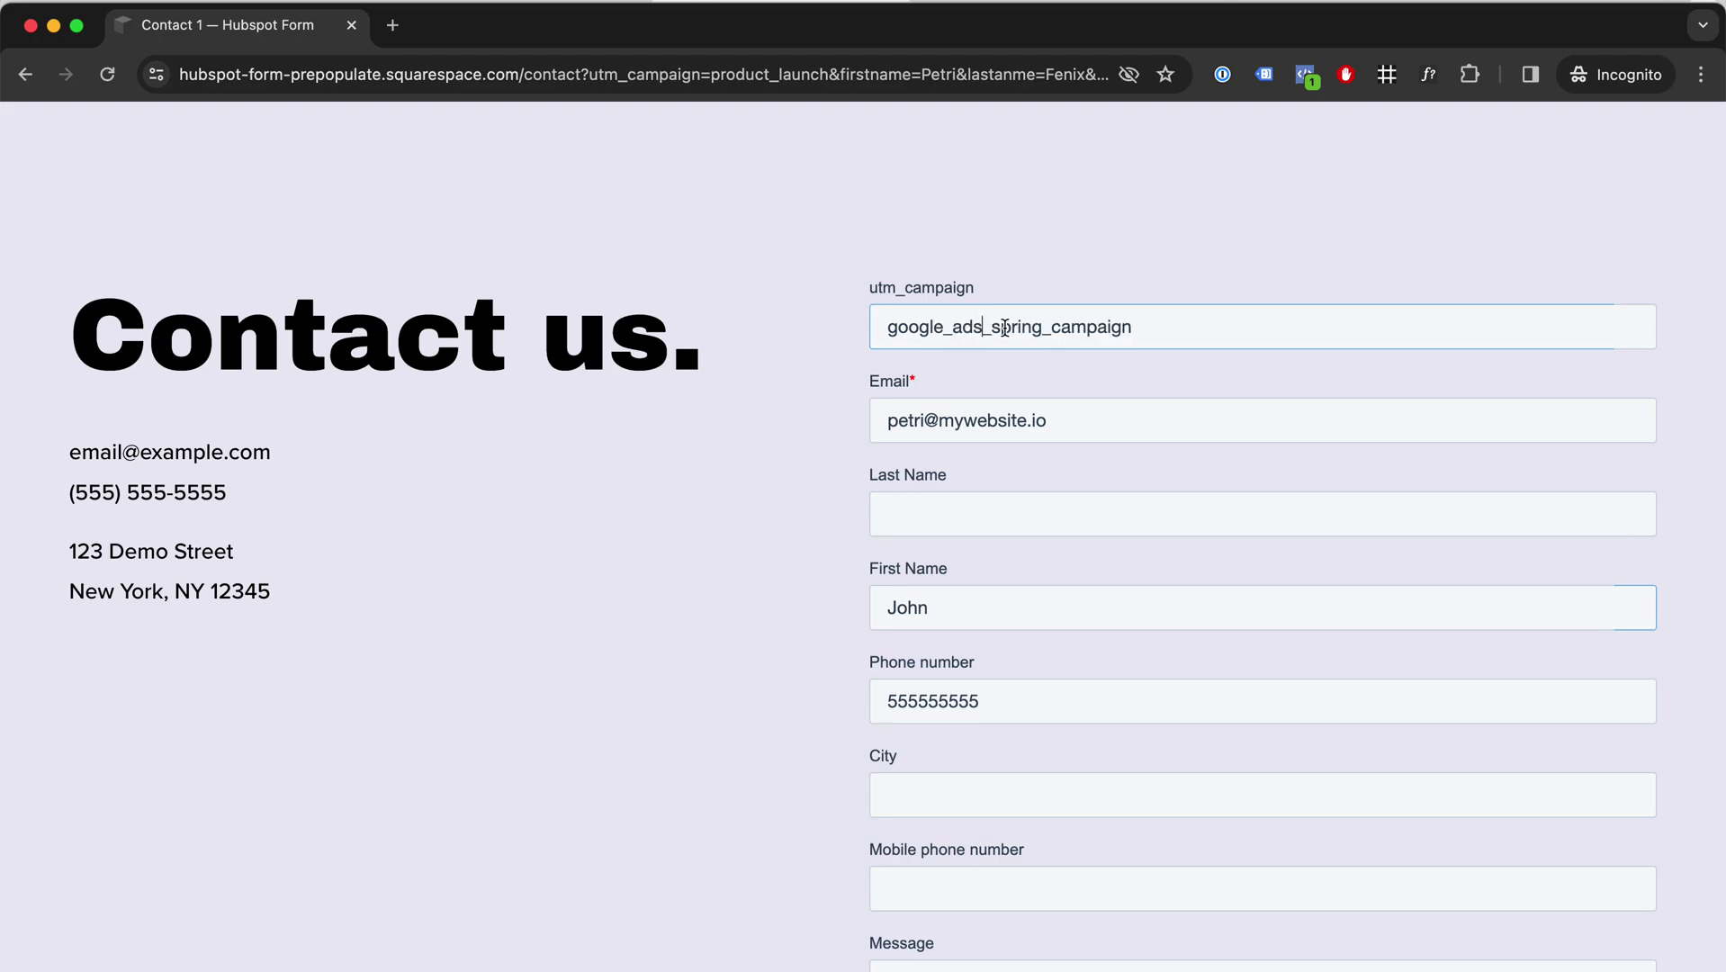
left_click_drag(1135, 330, 829, 336)
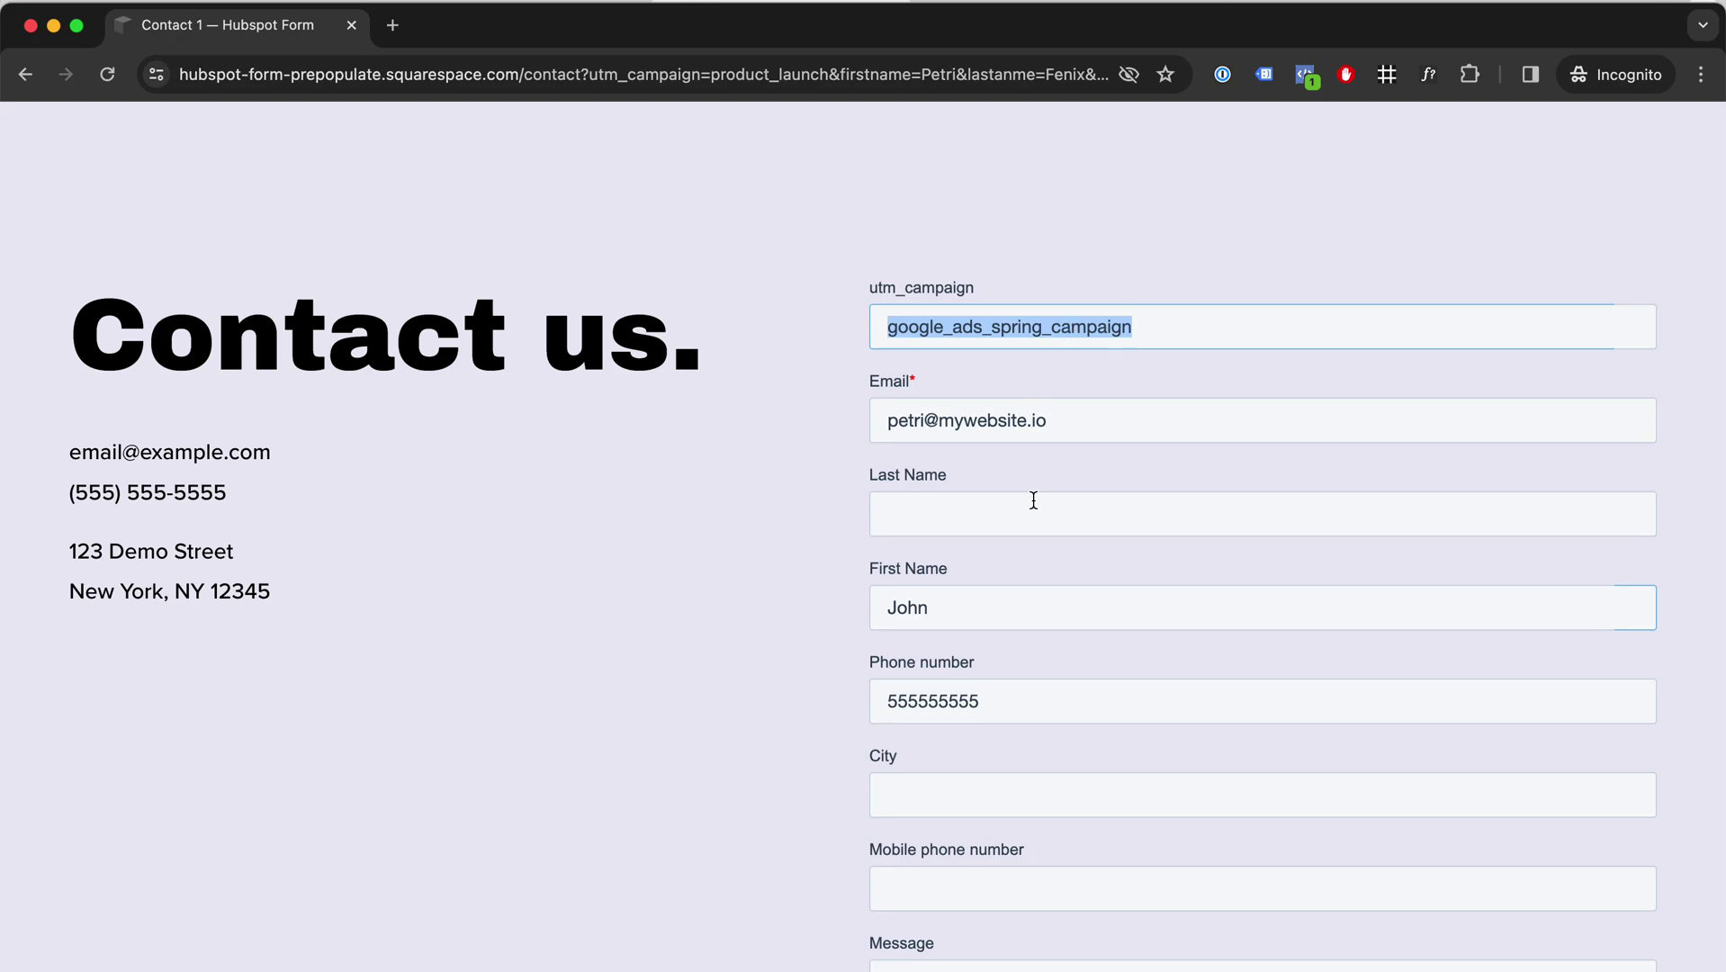
- Enter google.com in the Email field, producing an email format error
triple_click(1044, 419)
type("google.com")
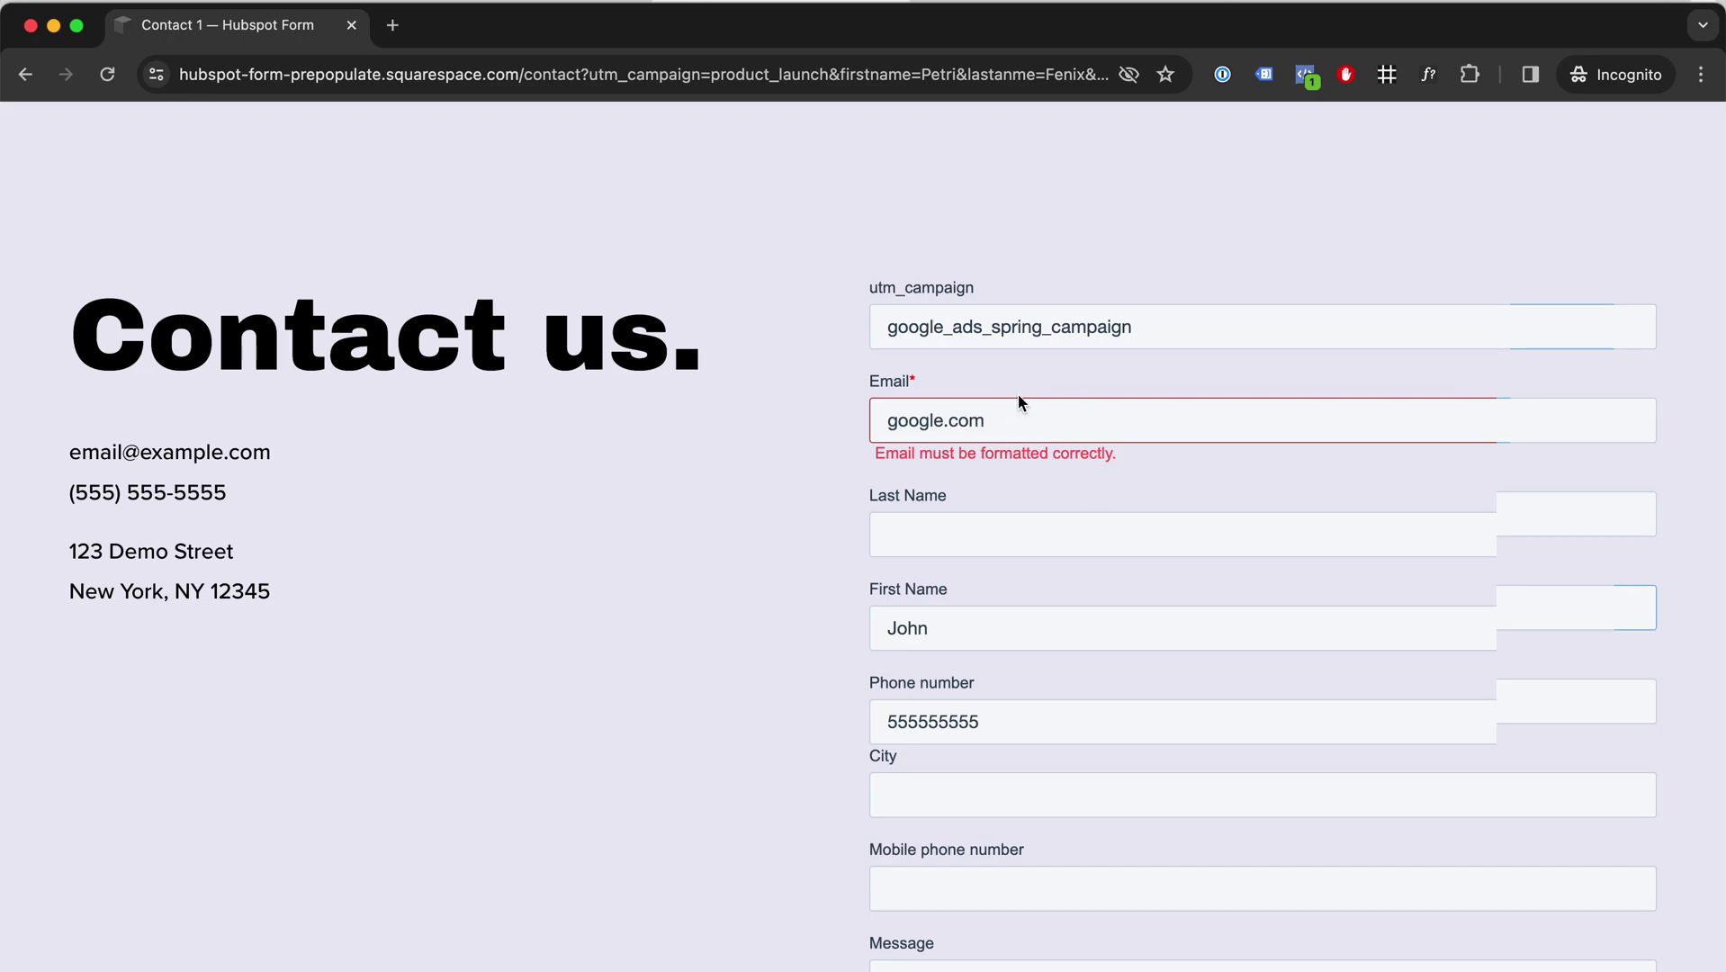
triple_click(1077, 340)
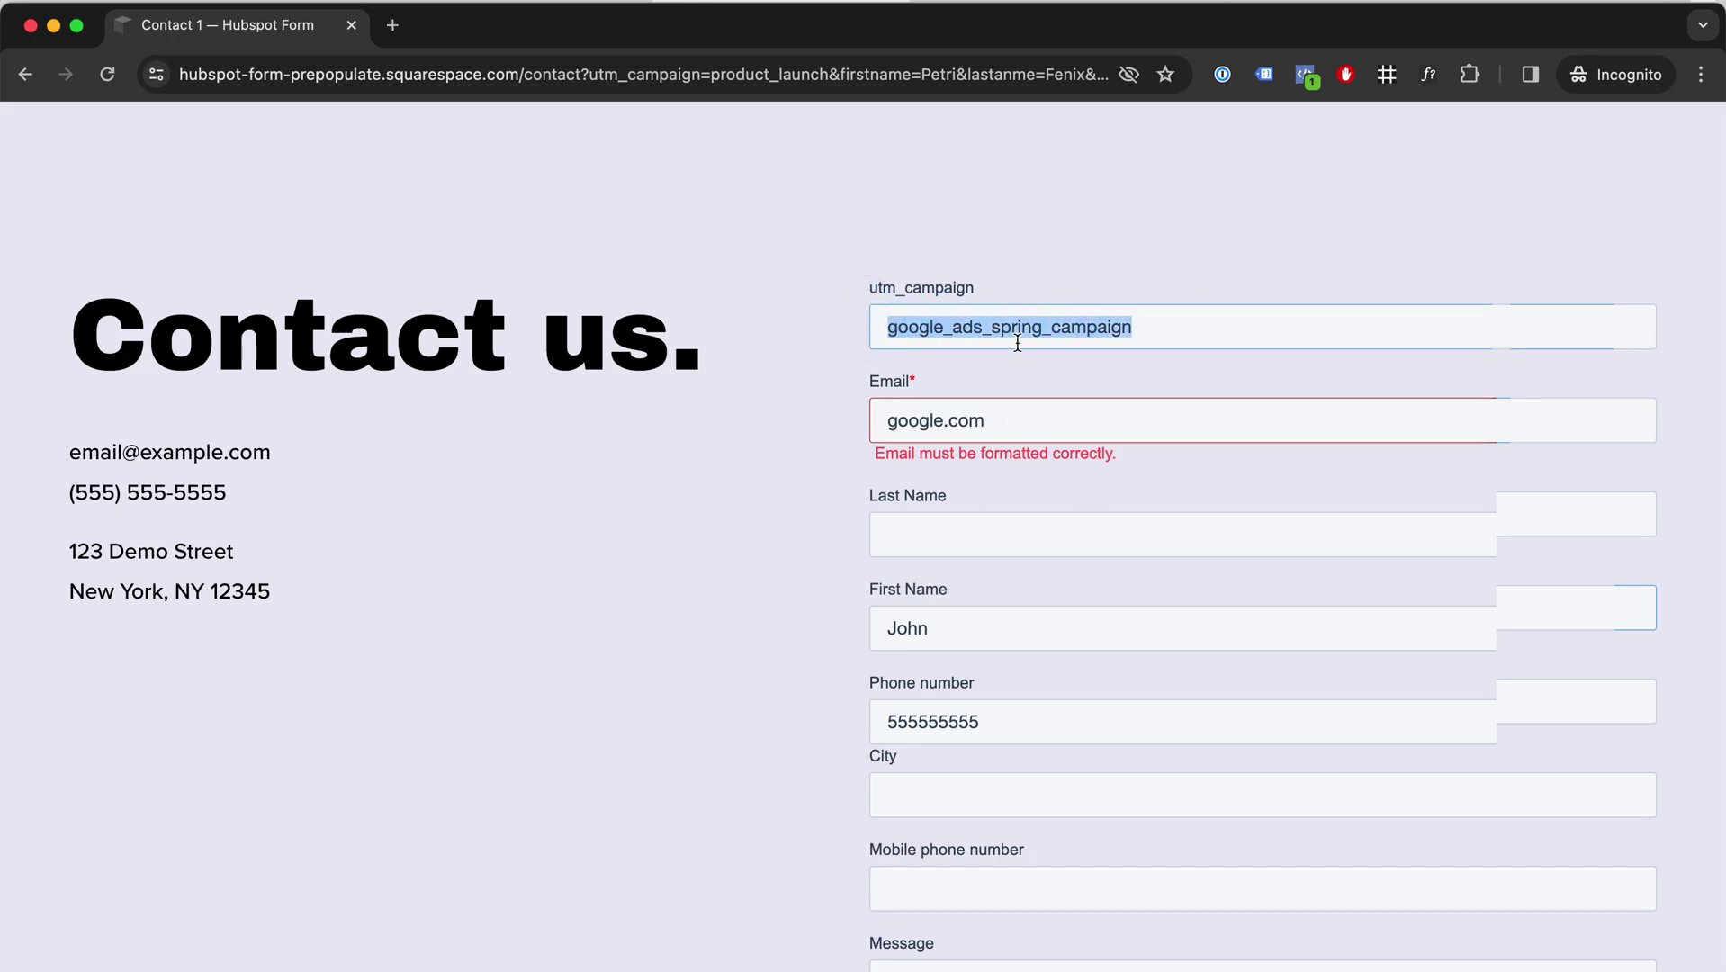
left_click(1010, 416)
- Inspect the new gclid field with its click ID, then scroll down and submit the form
left_click(1016, 535)
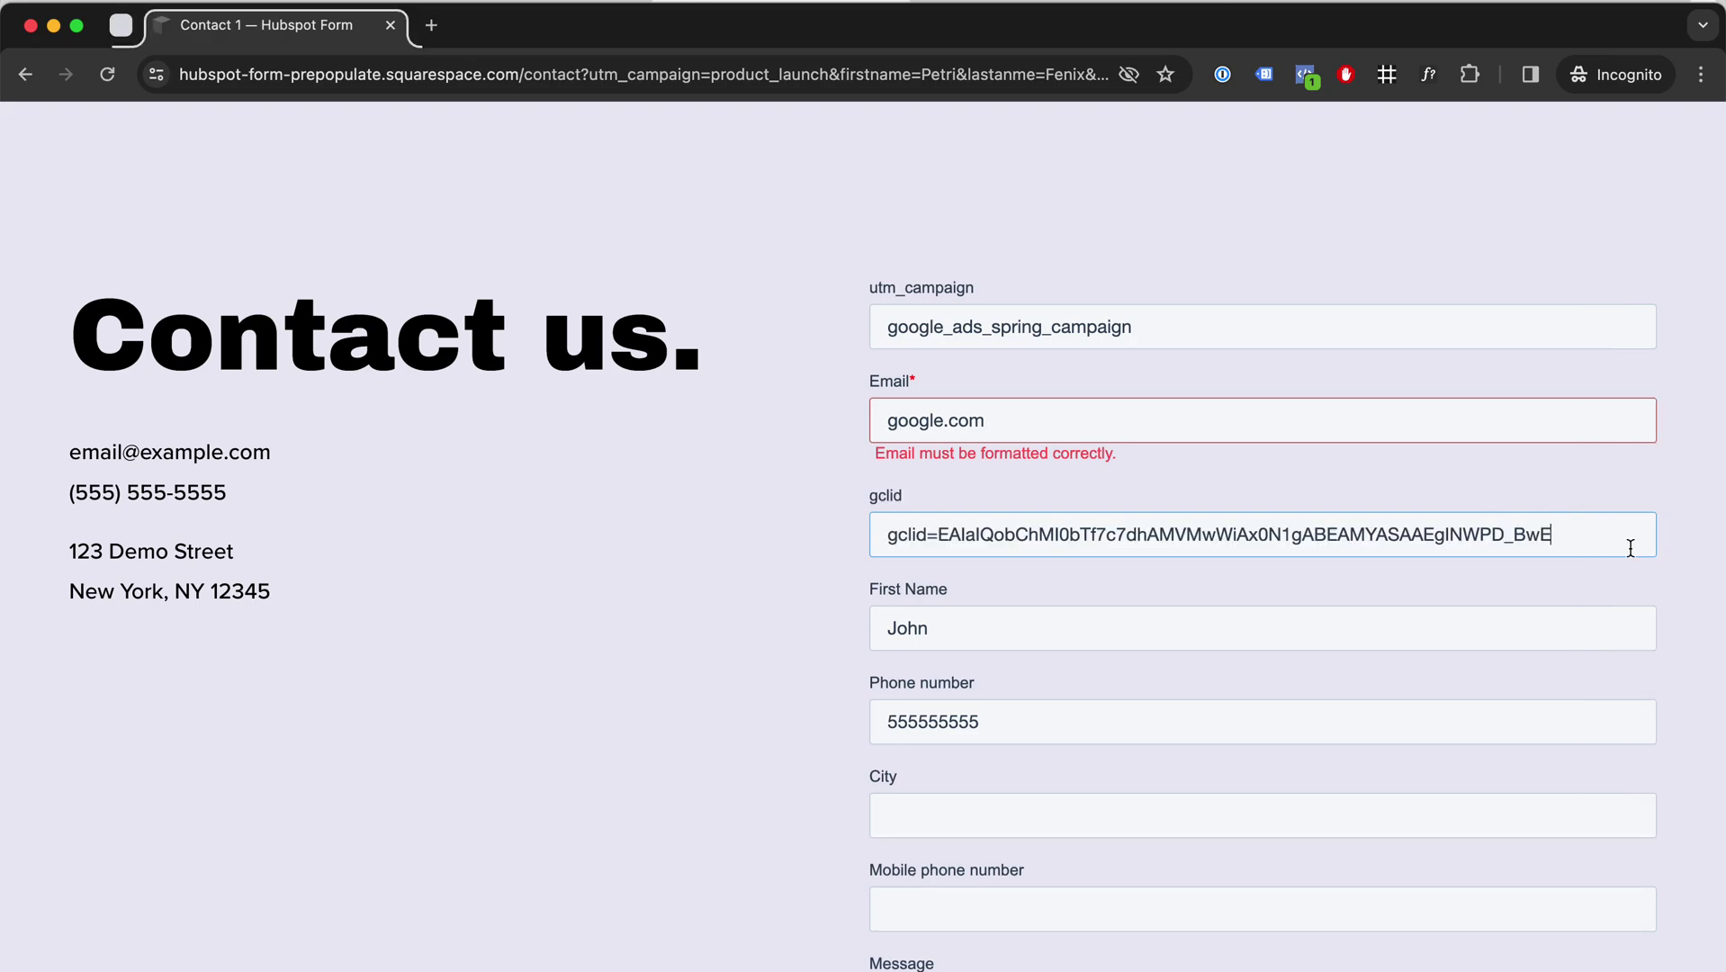
left_click(871, 497)
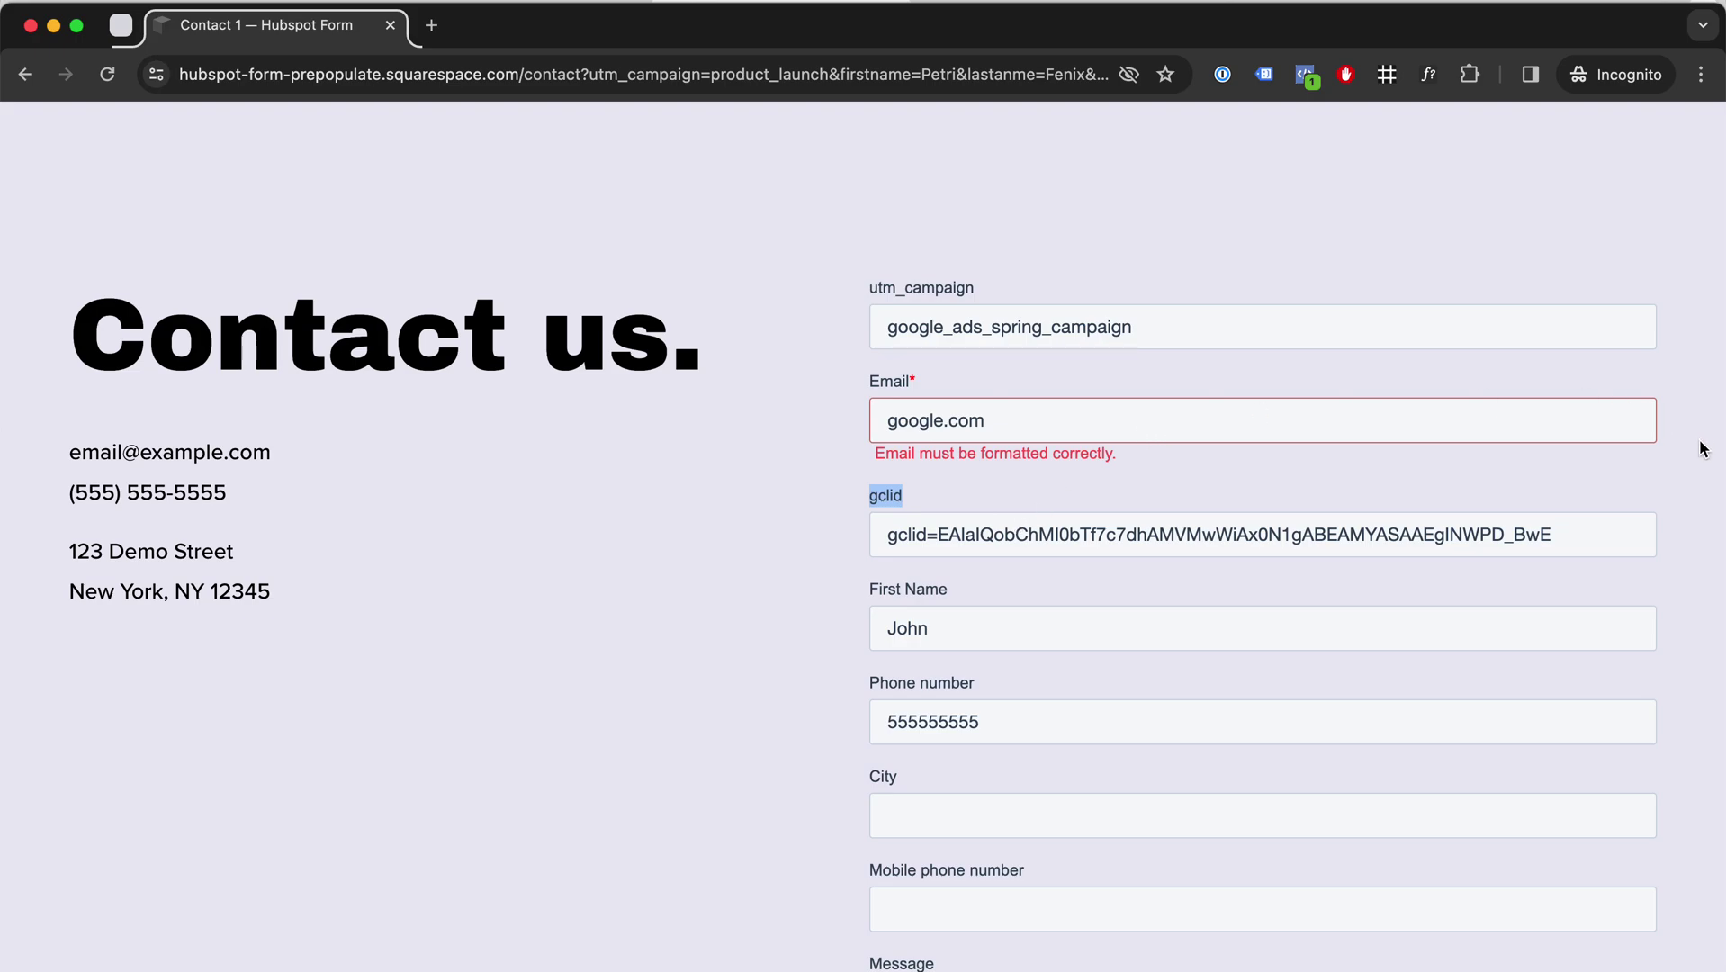
scroll(1702, 454, "down", 1)
scroll(1699, 441, "up", 1)
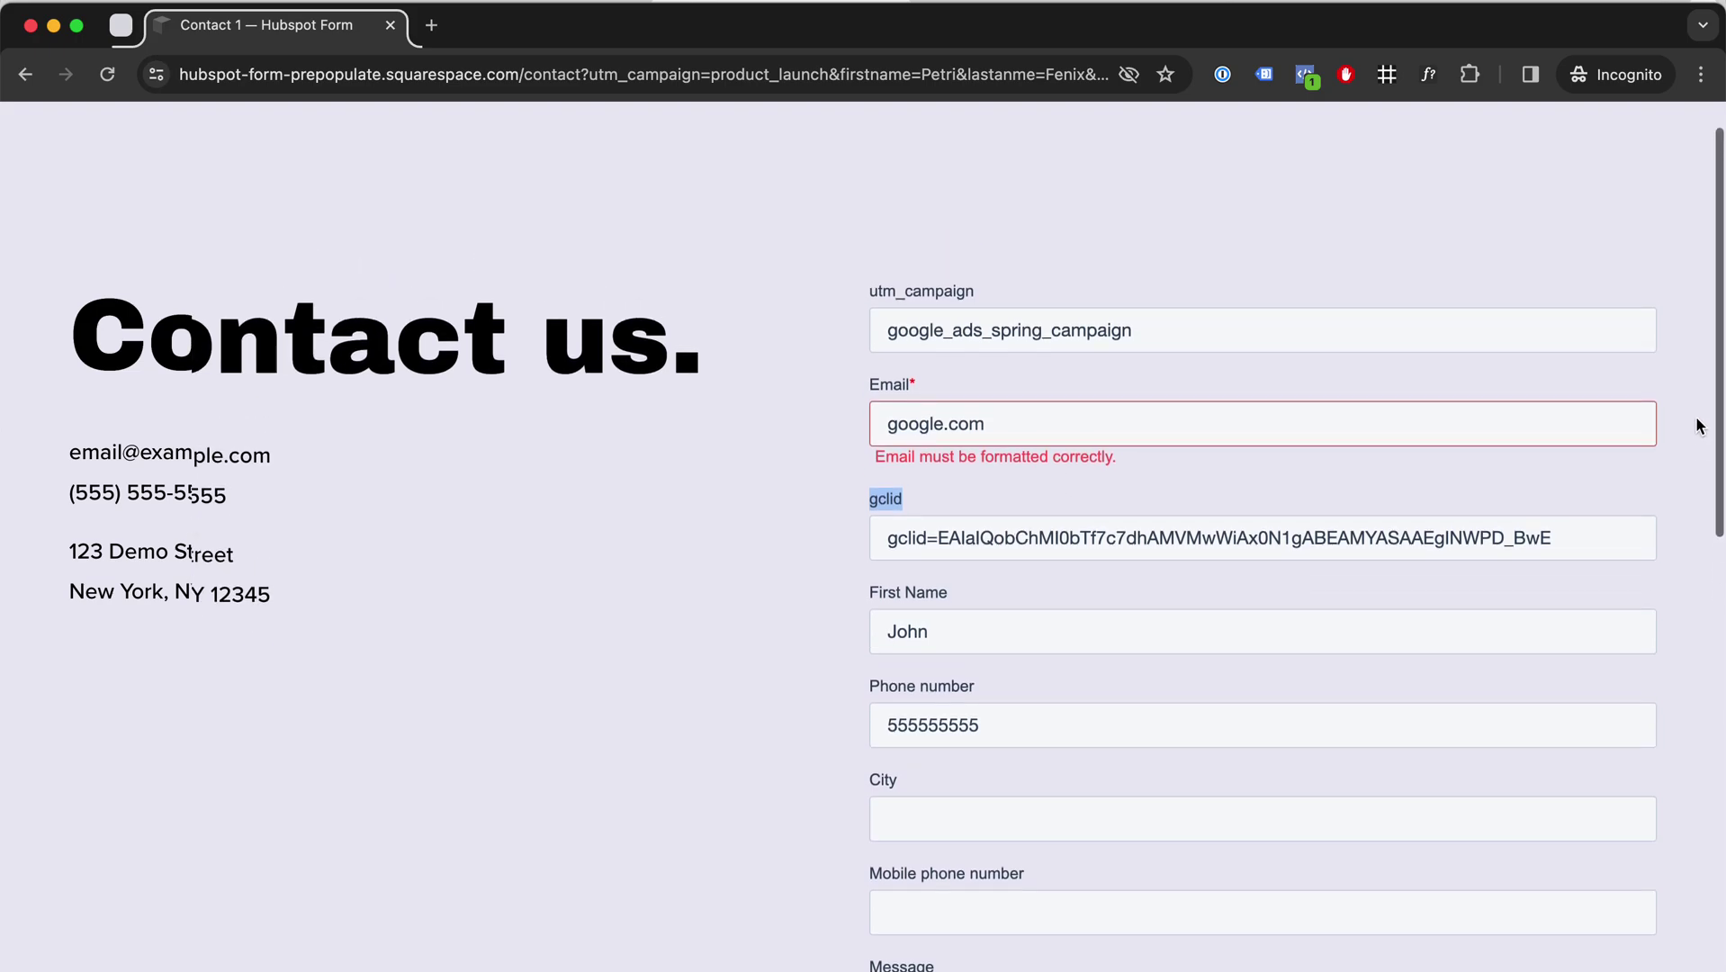
scroll(1301, 524, "down", 5)
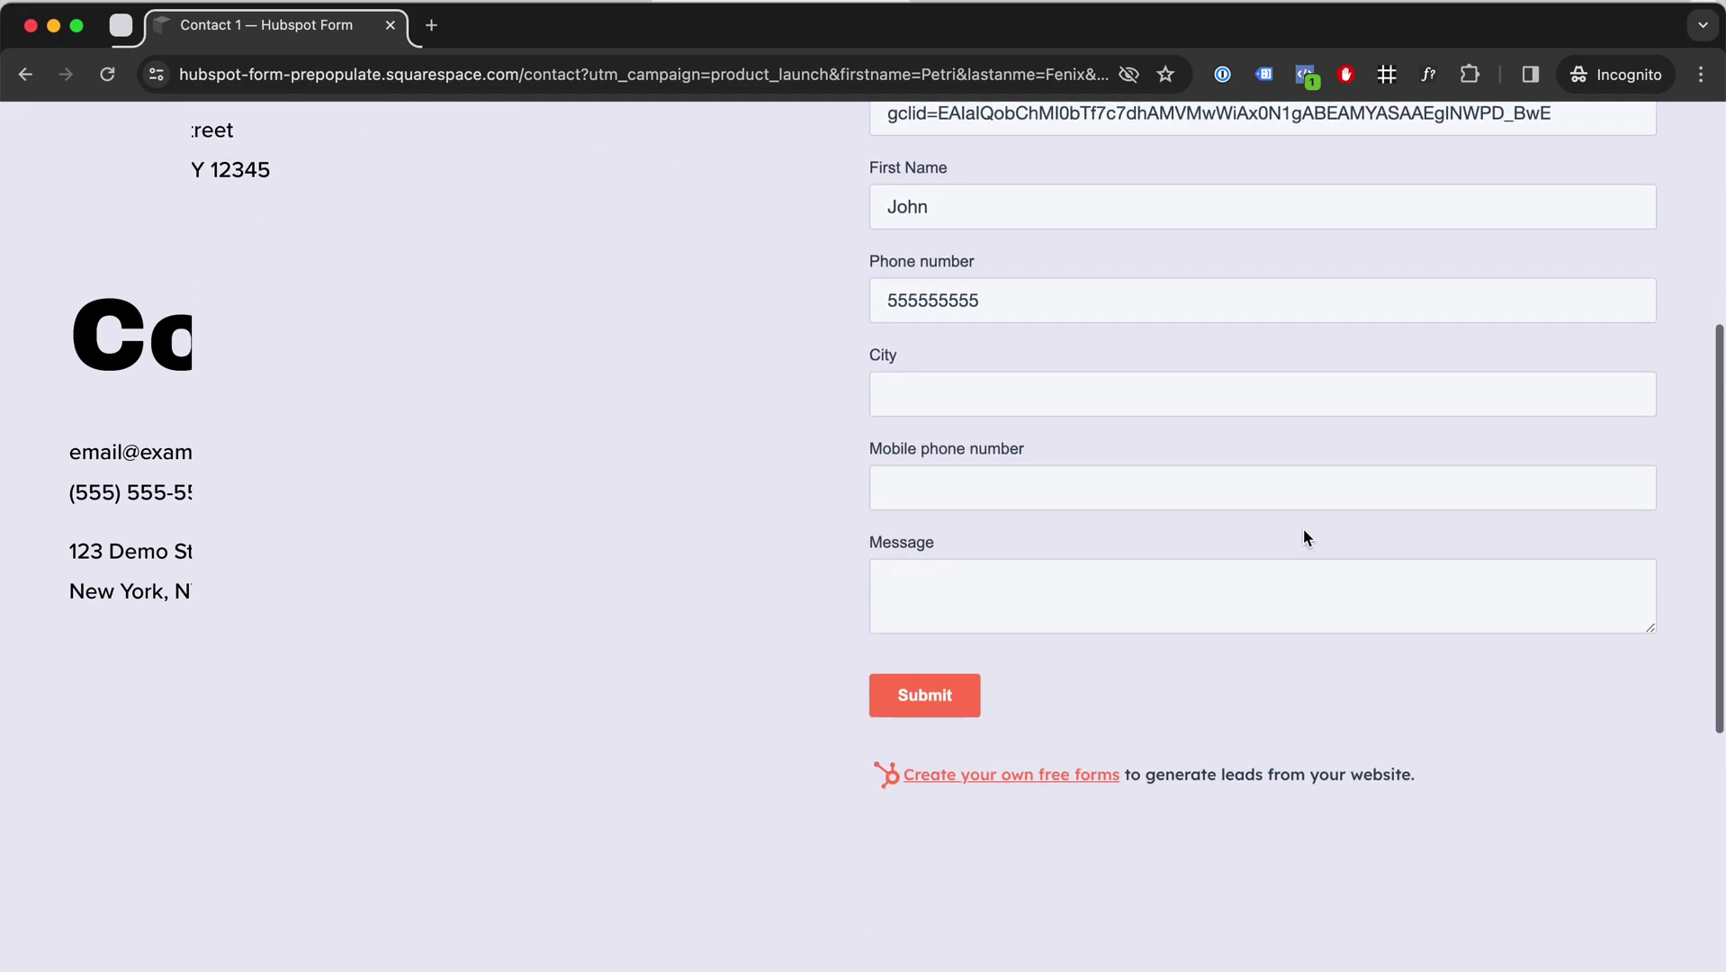
left_click(946, 709)
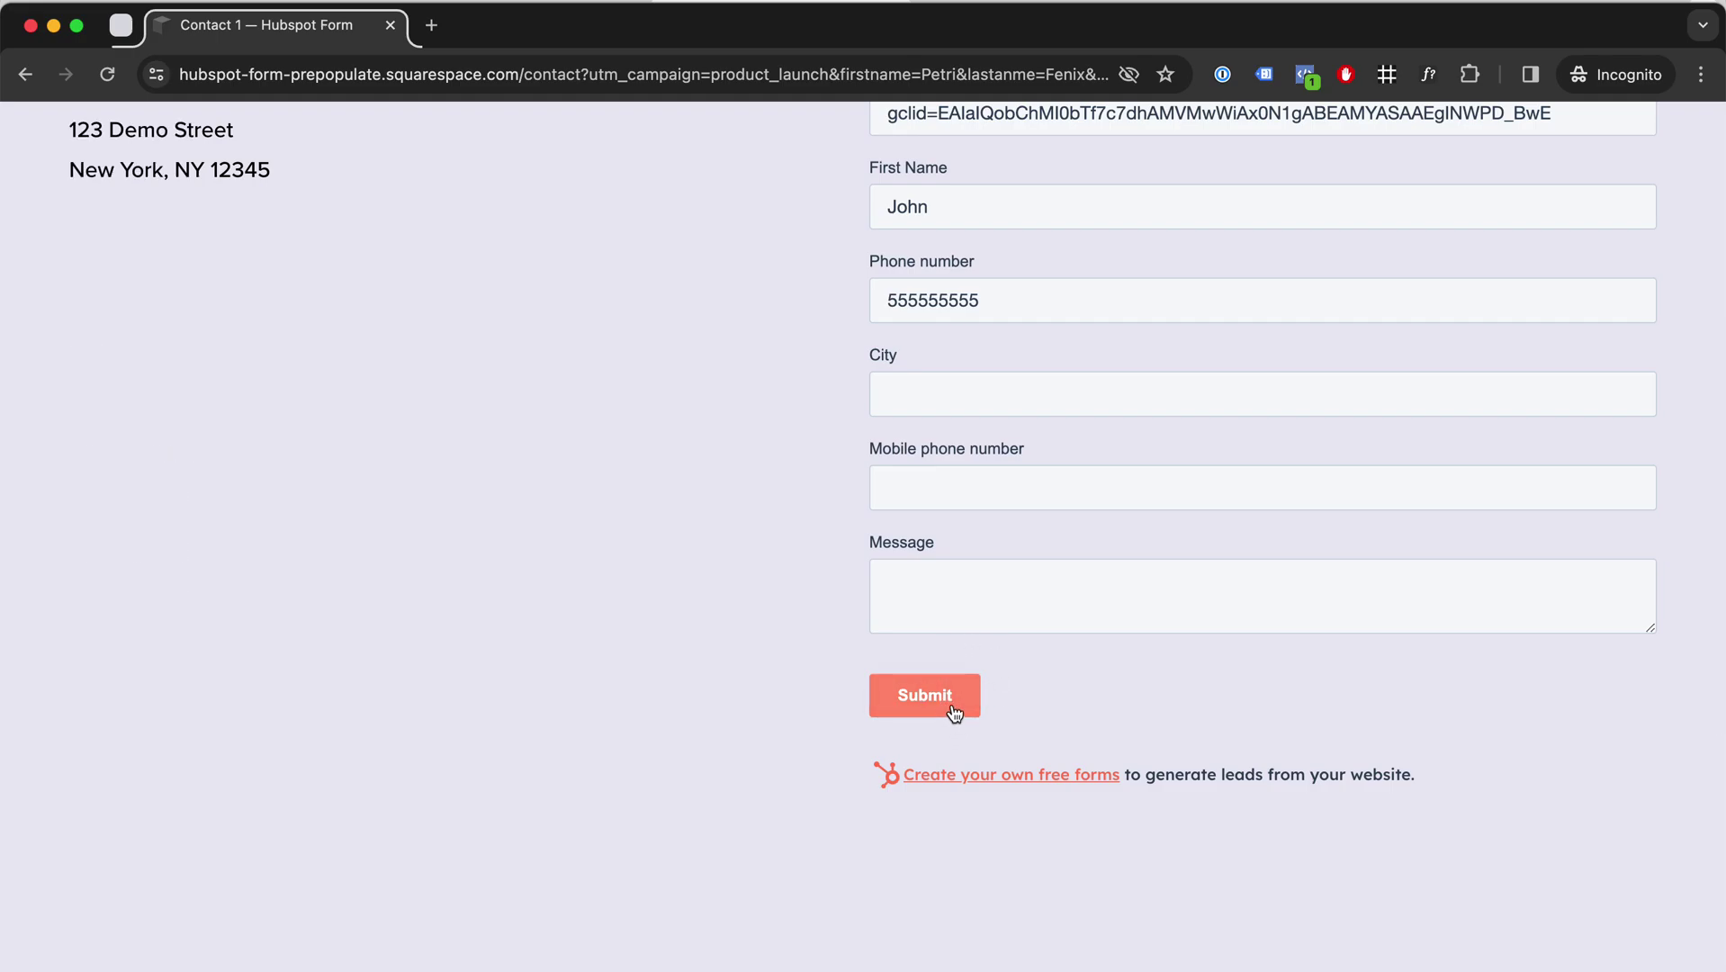
scroll(1428, 272, "up", 5)
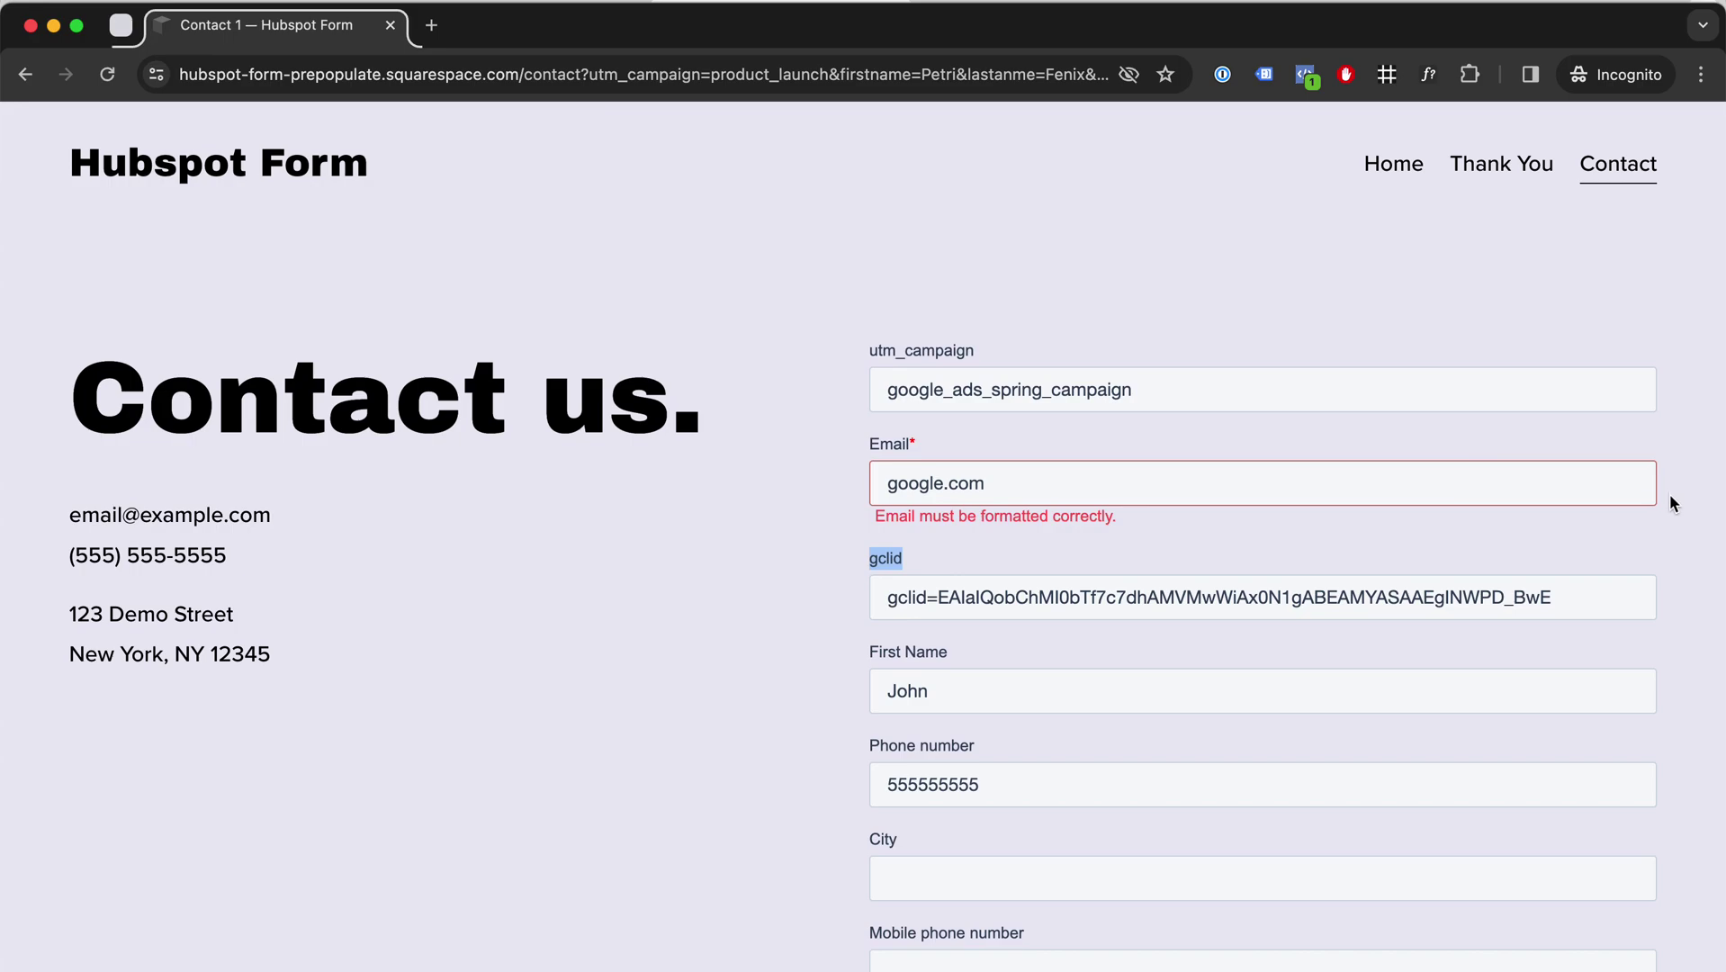
left_click(1202, 393)
left_click_drag(1202, 394, 886, 389)
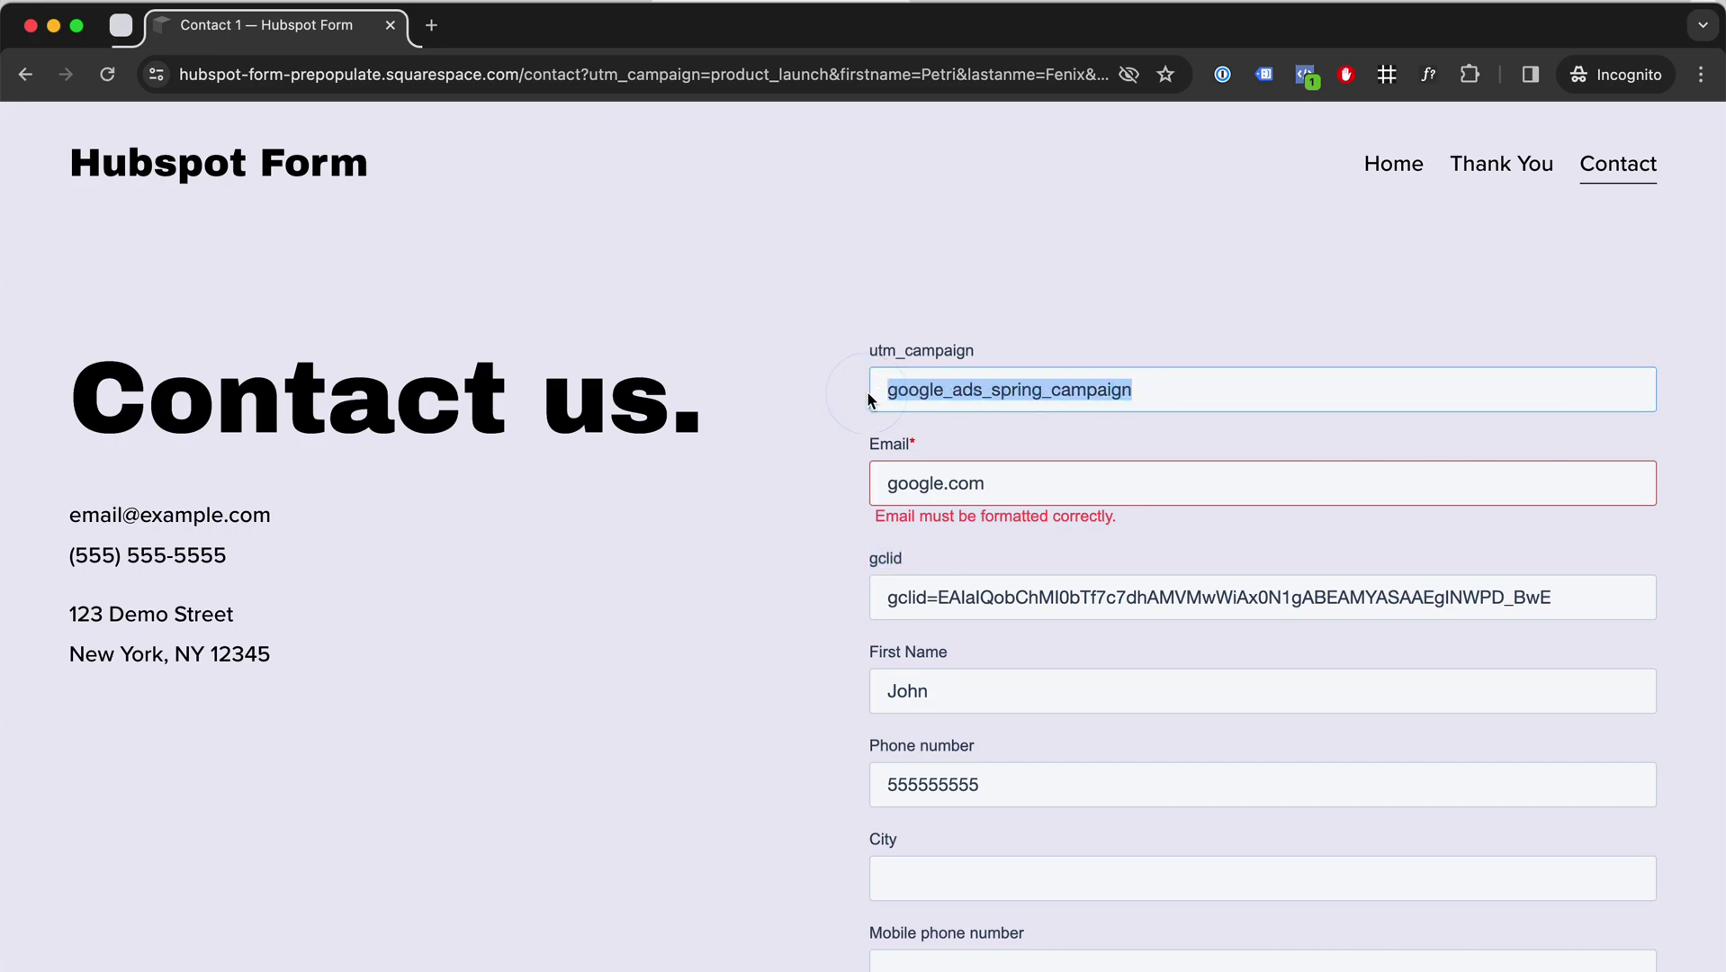
left_click(1167, 389)
left_click_drag(1167, 389, 886, 389)
left_click_drag(938, 597, 1567, 593)
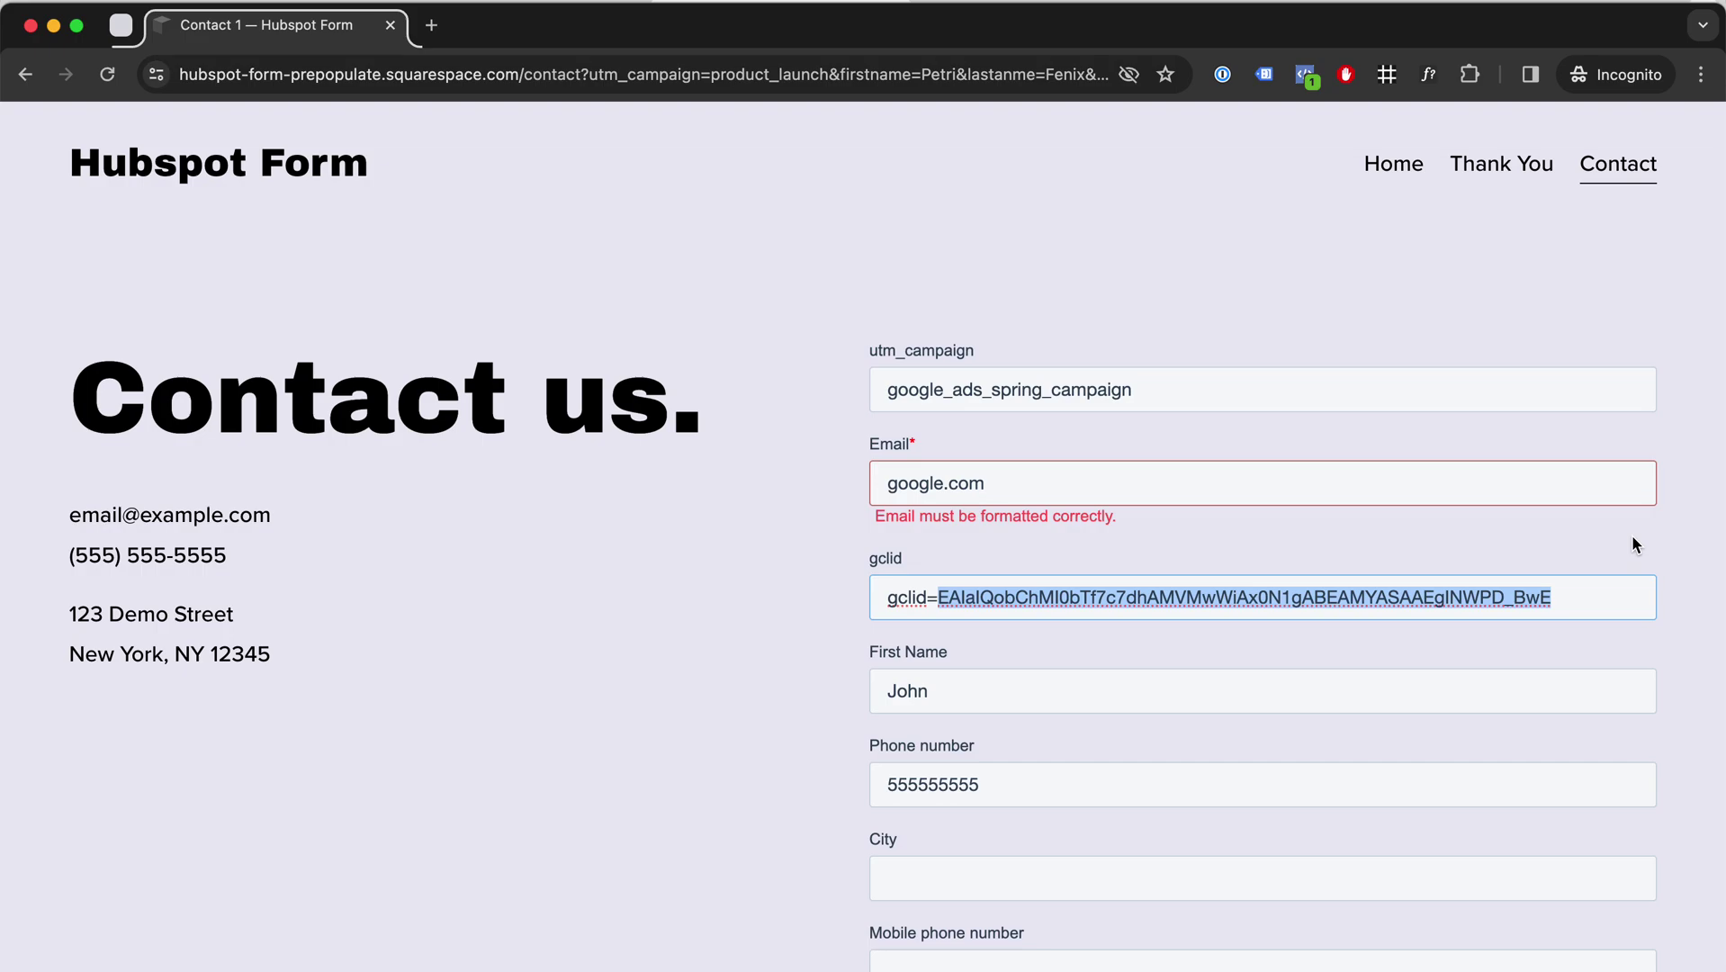
left_click(1302, 373)
left_click(881, 367)
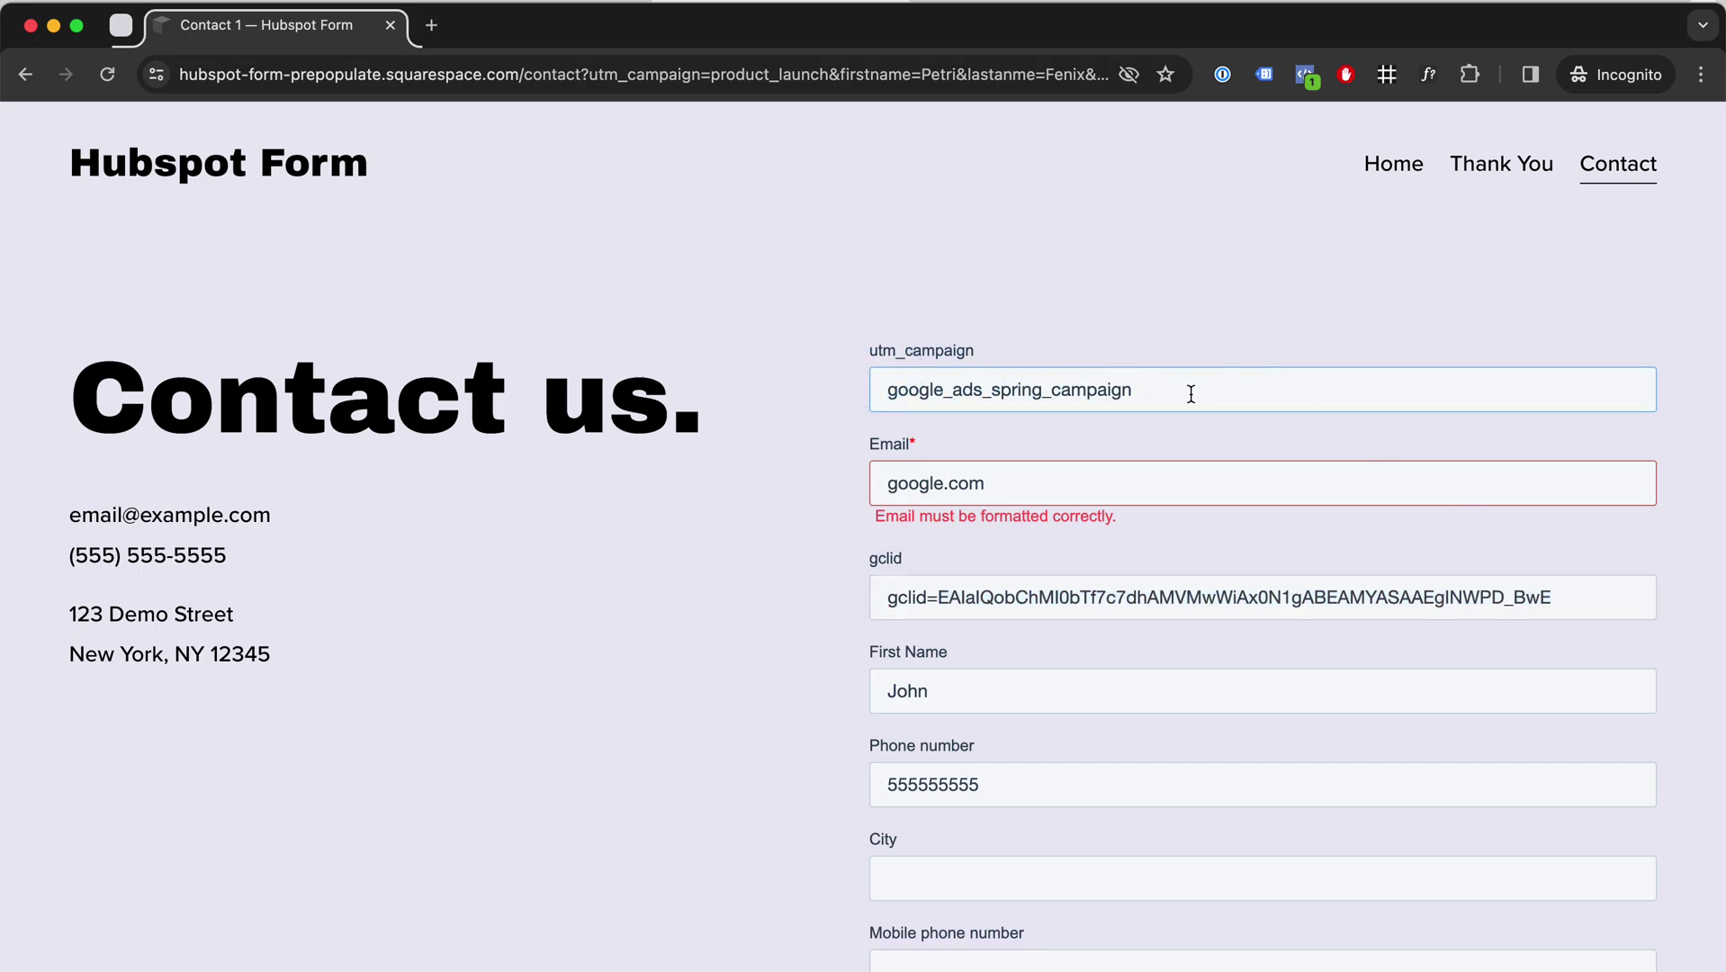
left_click_drag(1190, 390, 855, 390)
mouse_move(948, 601)
left_mouse_down()
mouse_move(1629, 586)
mouse_move(942, 597)
left_mouse_up()
left_click(1609, 604)
type("10000")
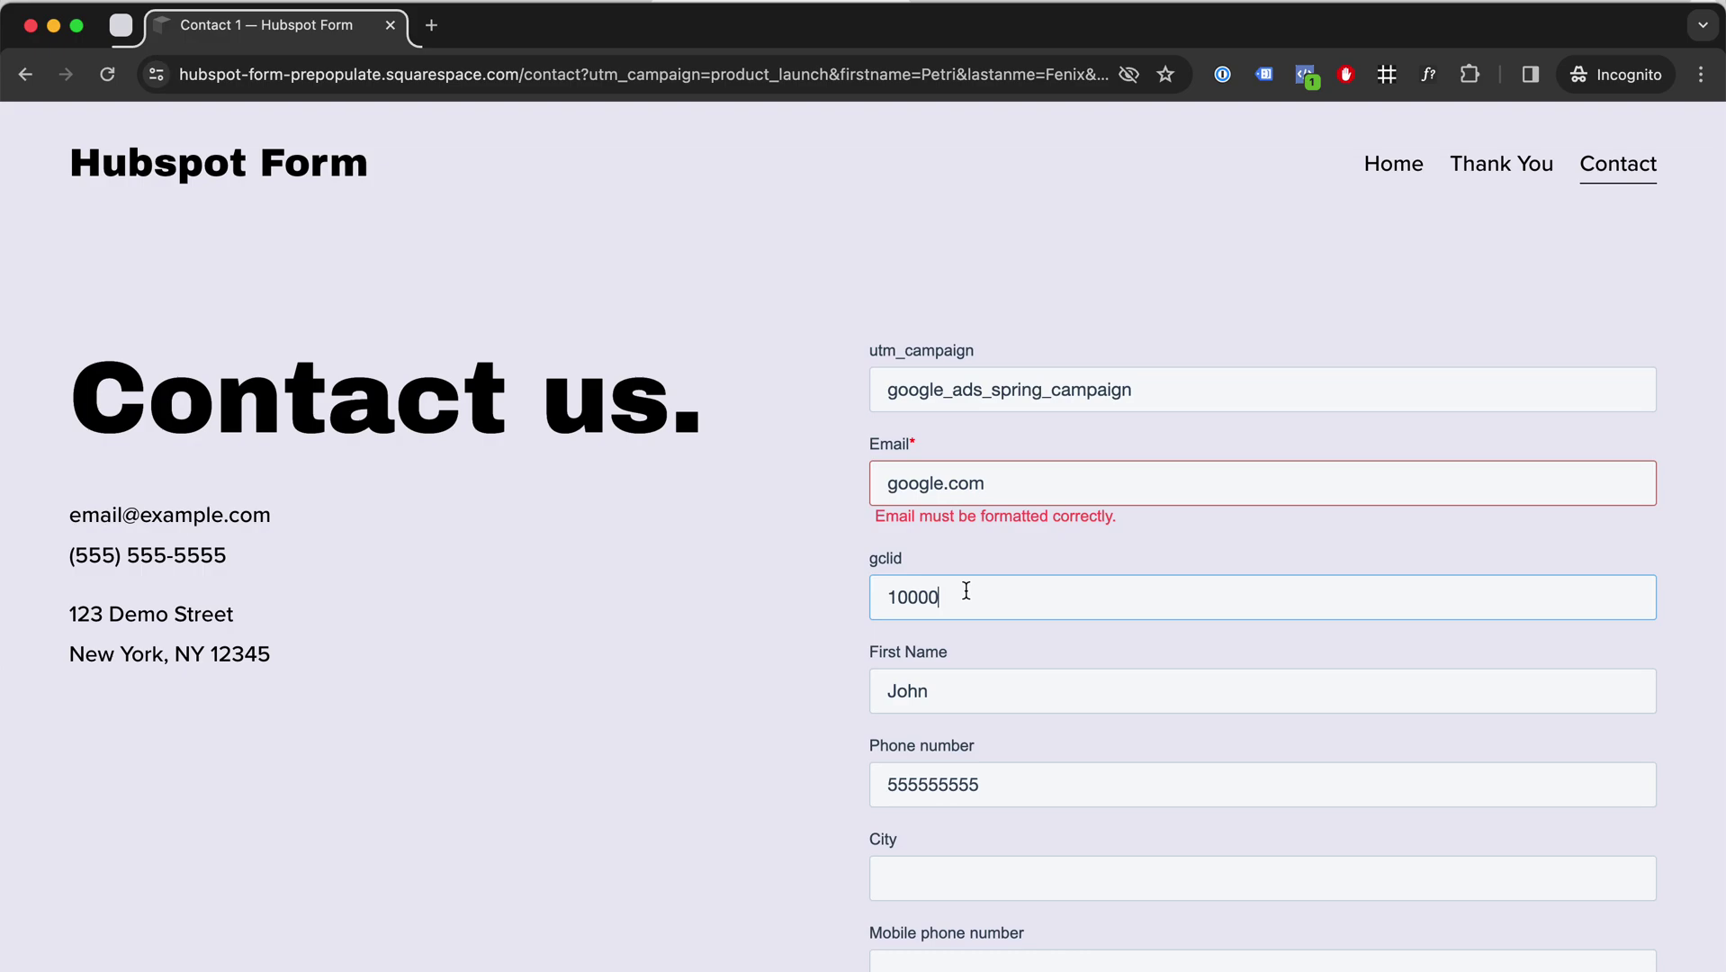
key("super+z")
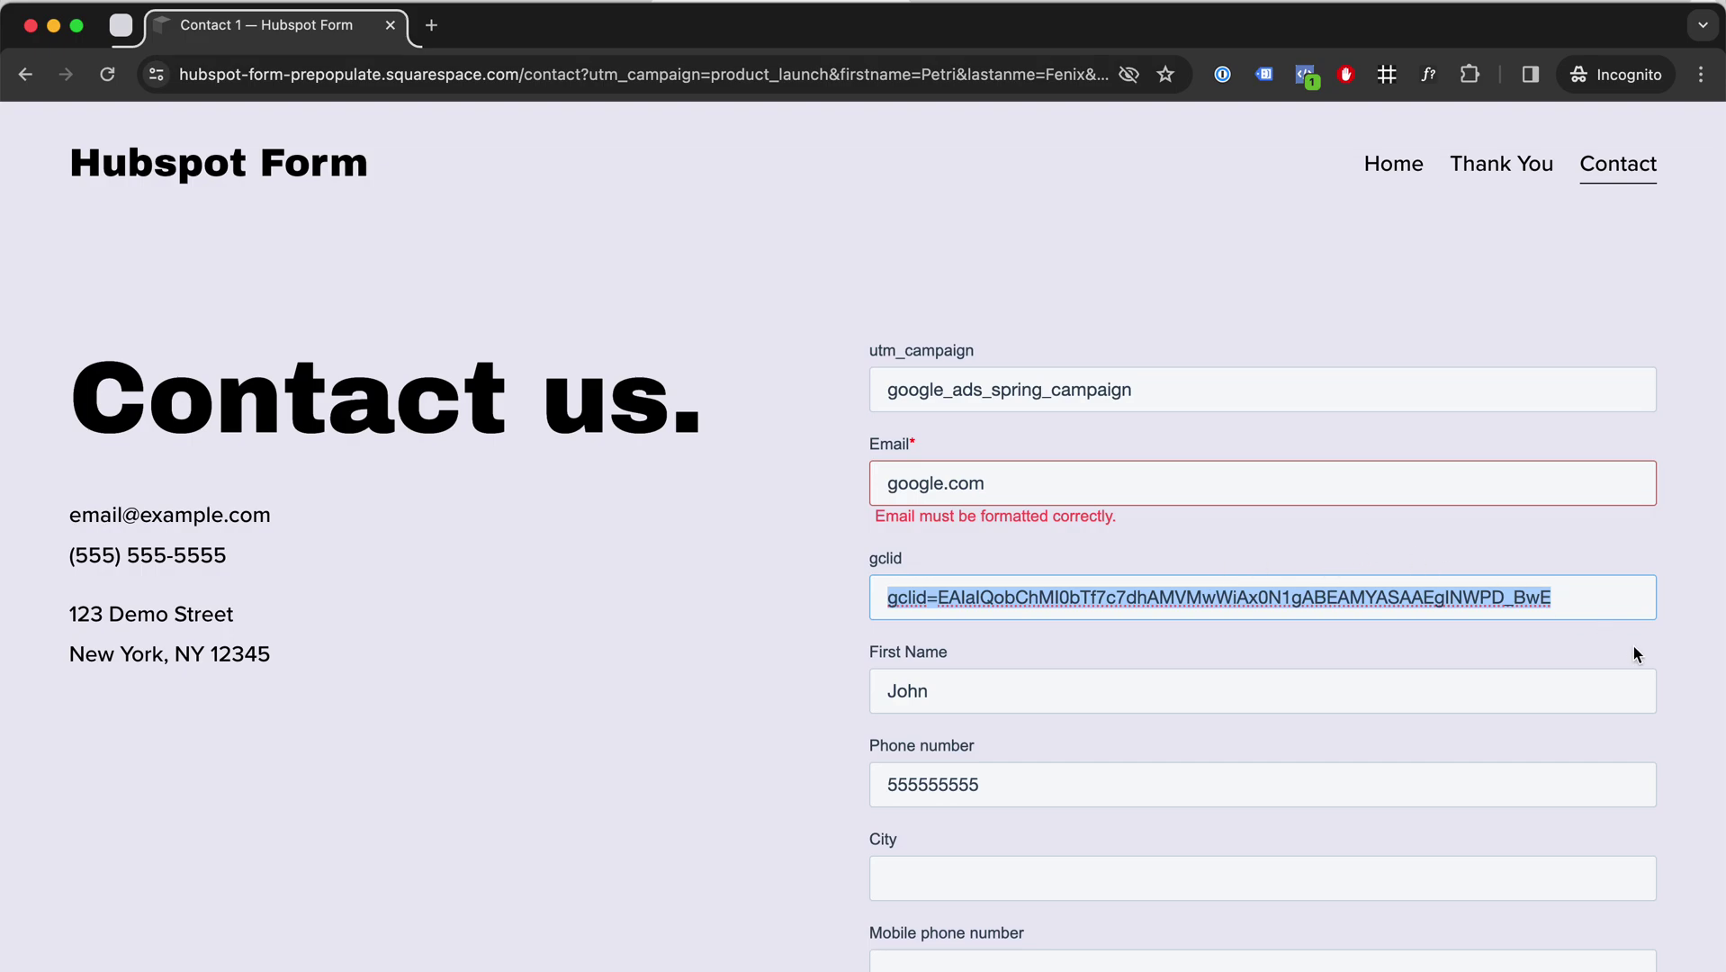
scroll(1633, 658, "down", 2)
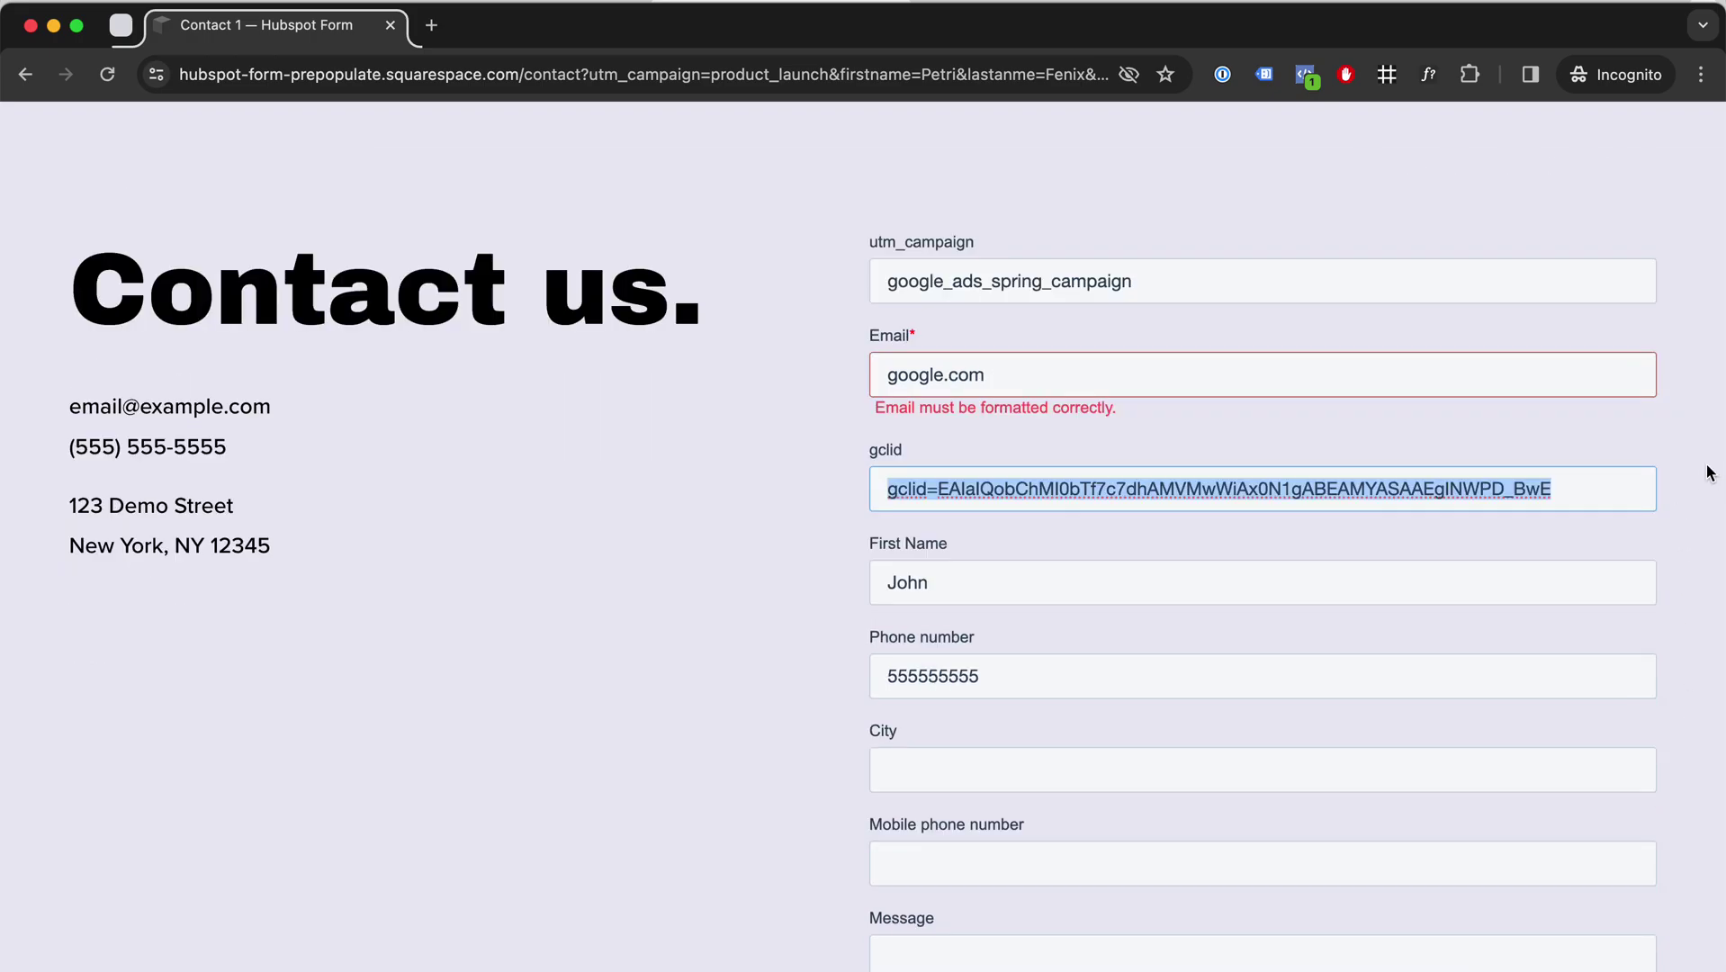
scroll(1679, 435, "up", 1)
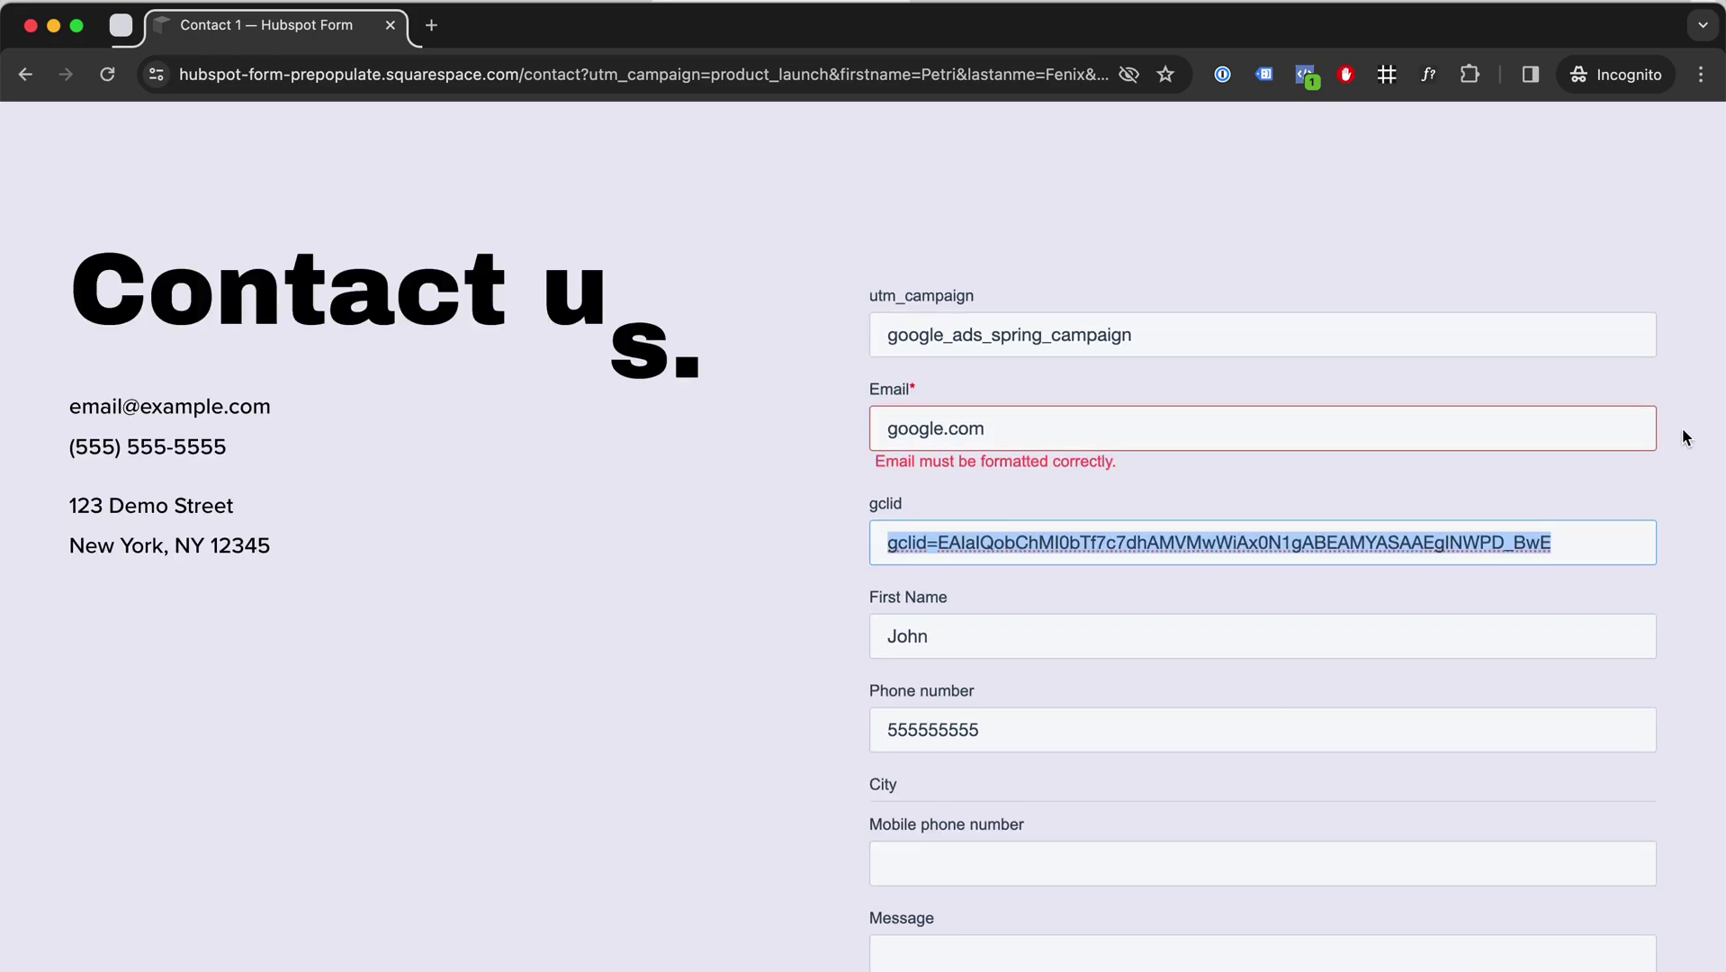
left_click(1664, 441)
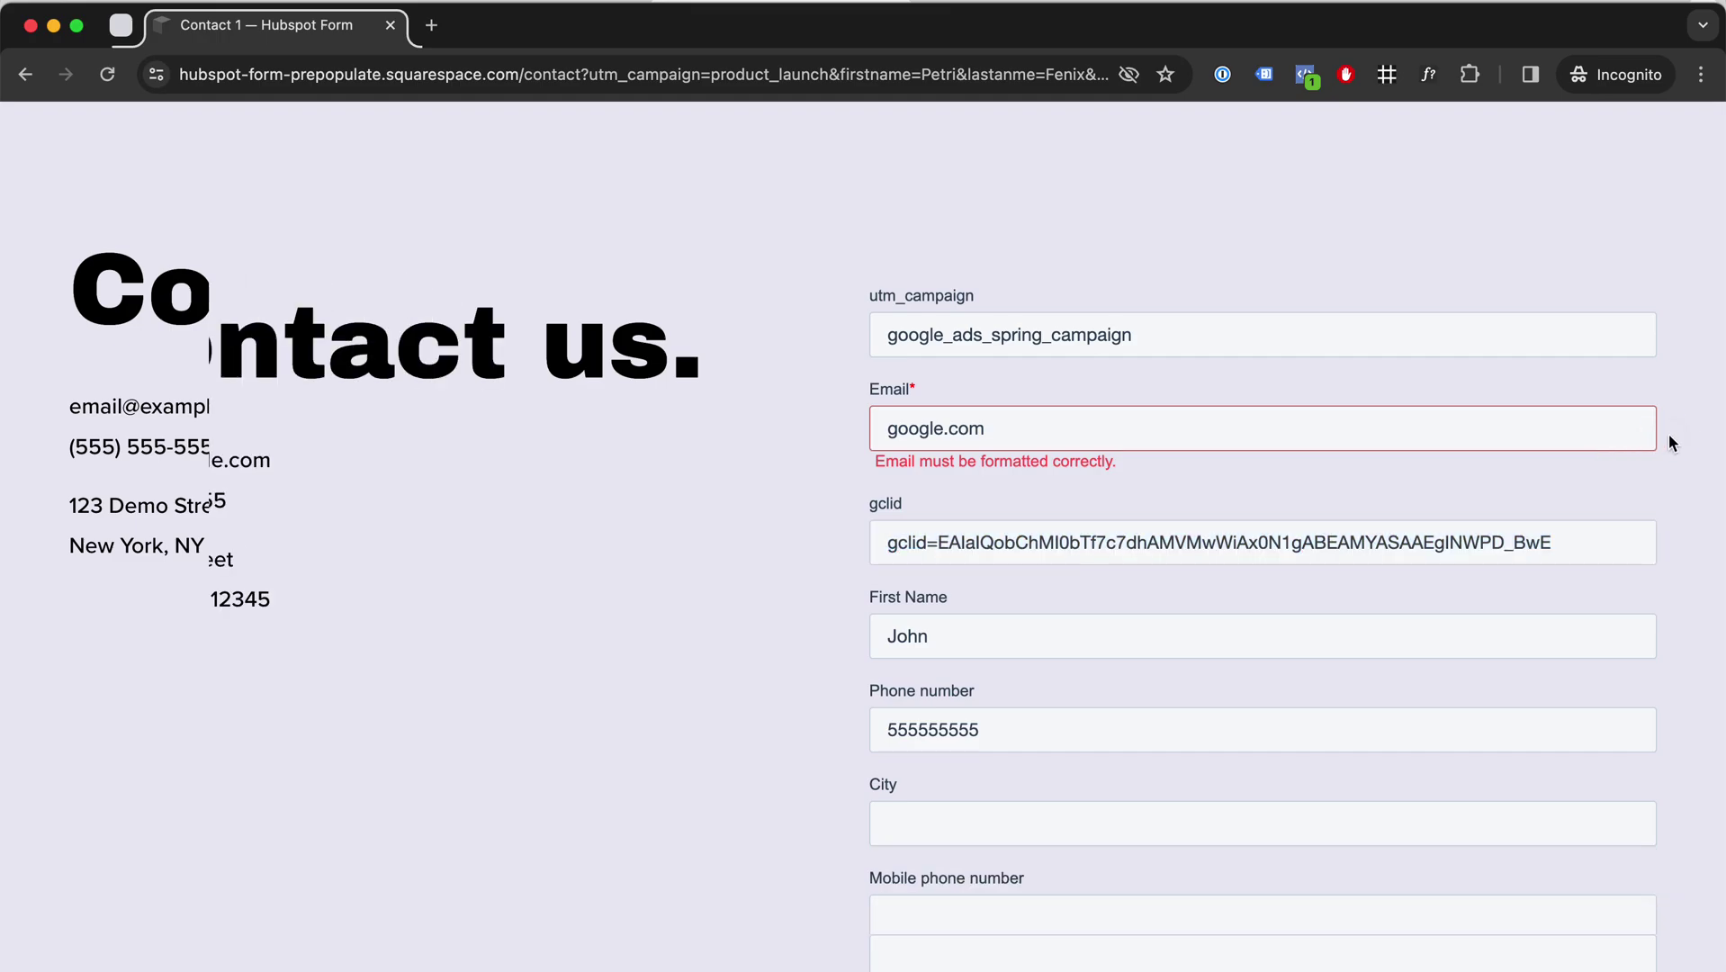
scroll(1332, 504, "down", 2)
scroll(1333, 504, "down", 10)
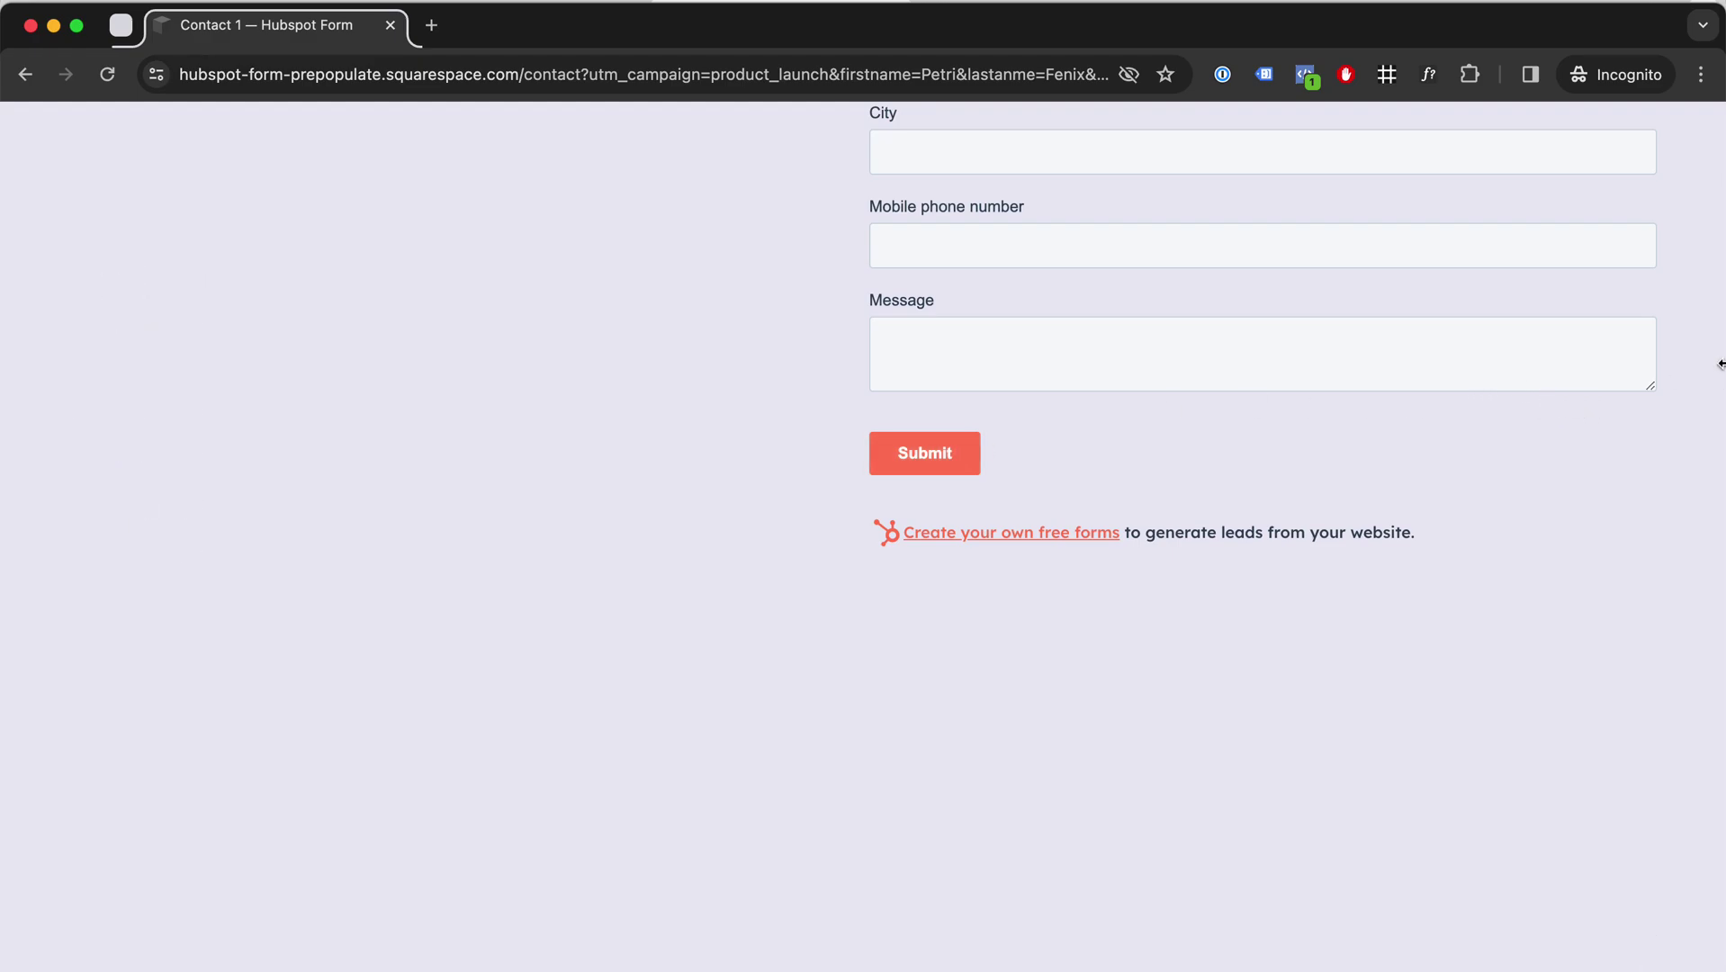
scroll(1695, 335, "up", 5)
scroll(1695, 338, "up", 1)
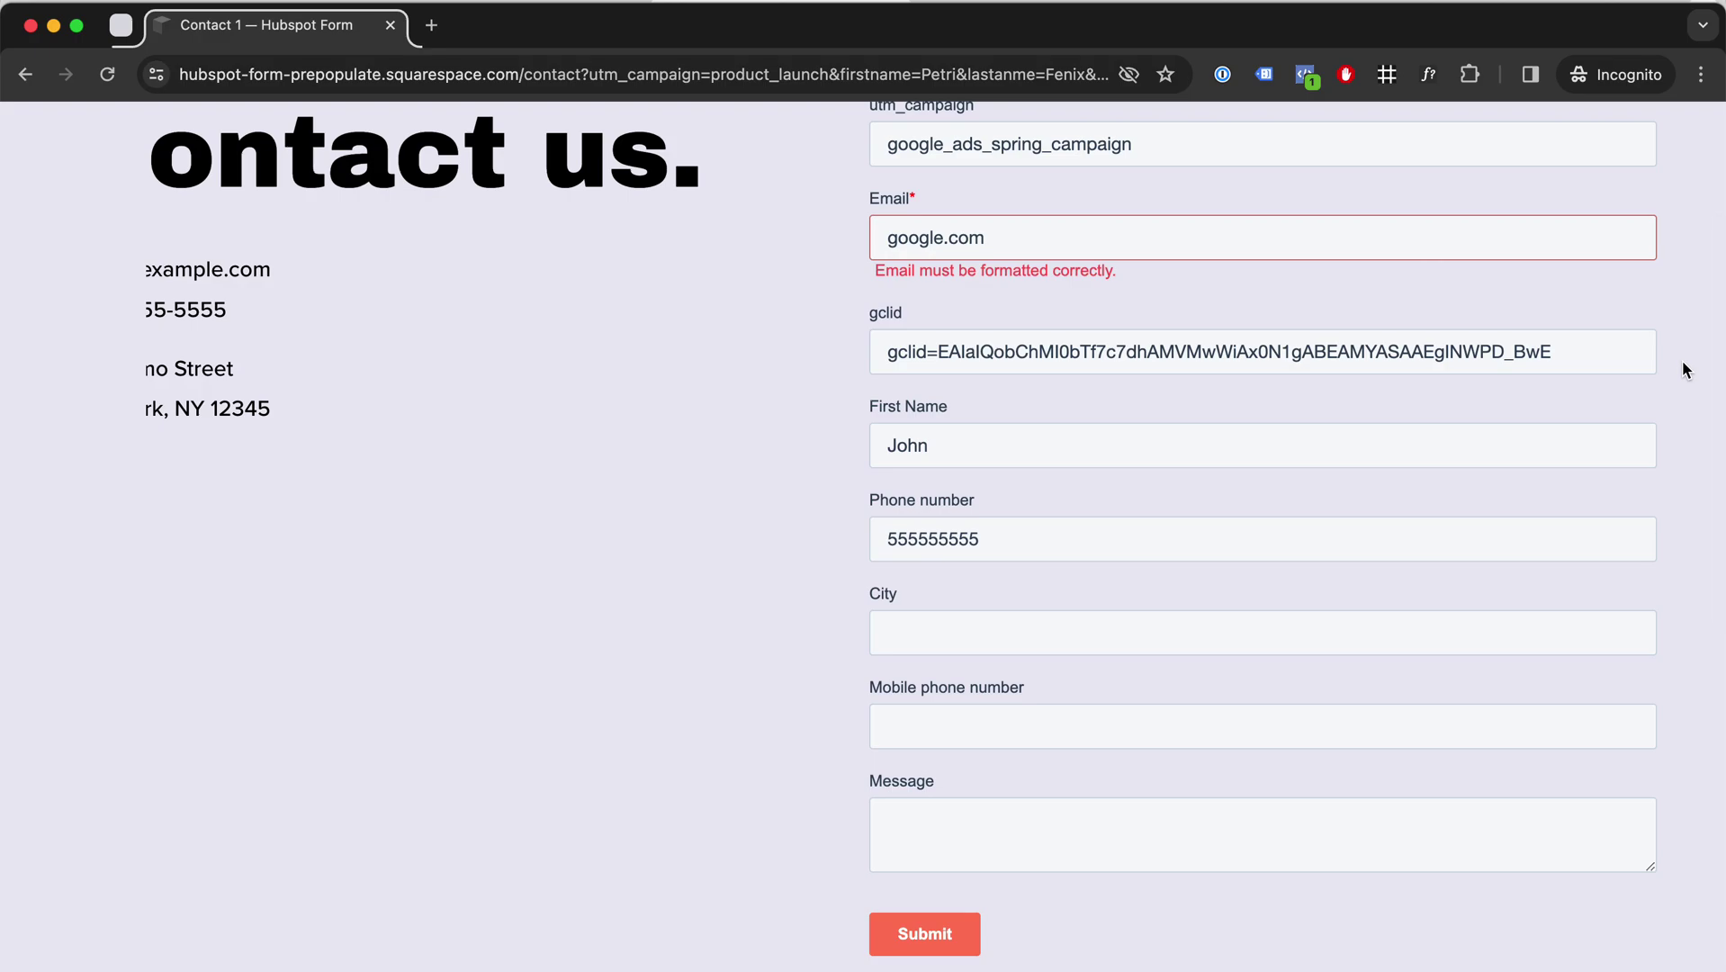
scroll(1685, 370, "up", 1)
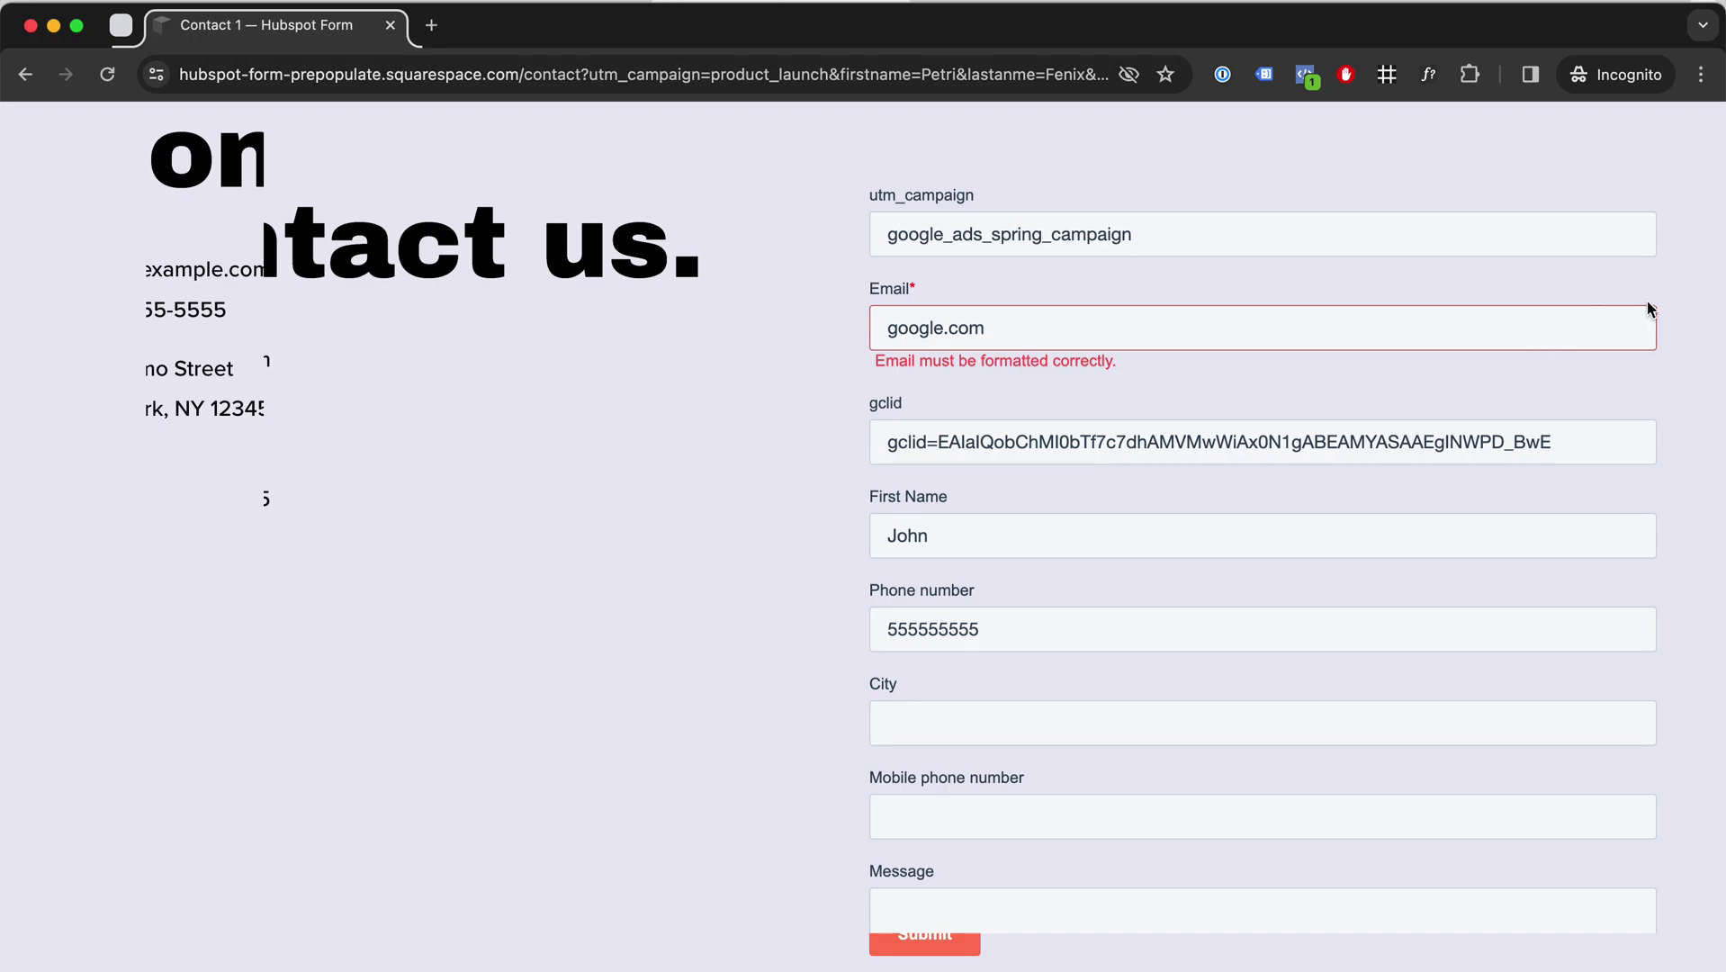
left_click(1599, 240)
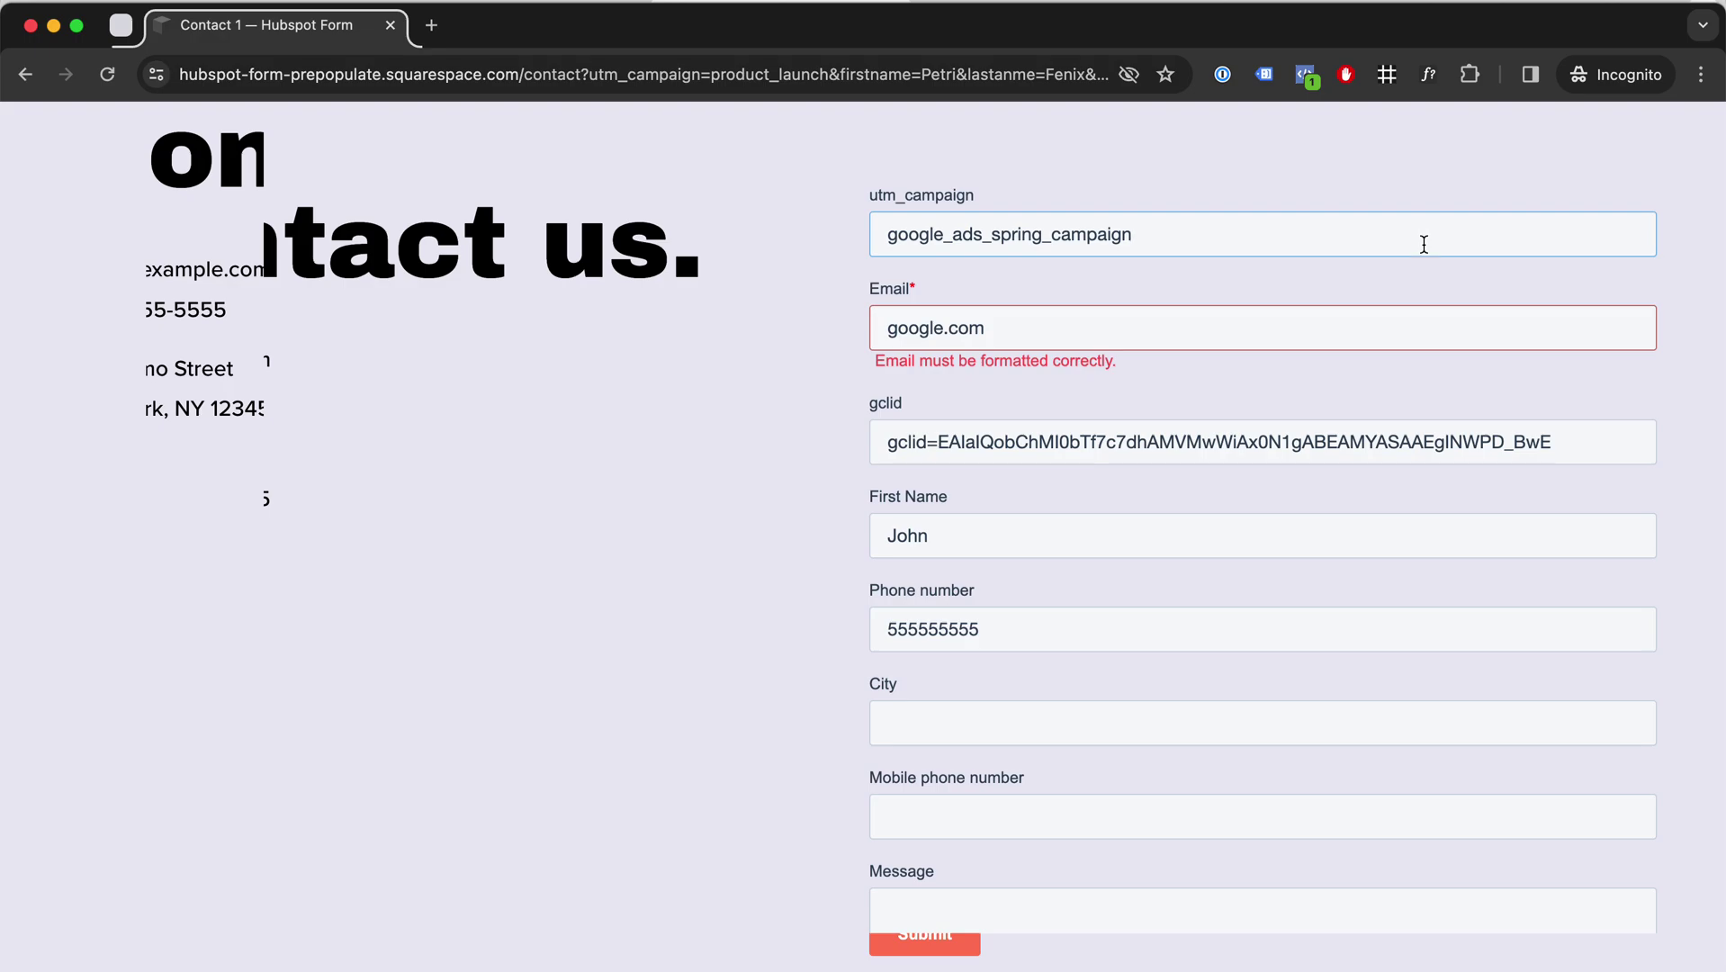
left_click_drag(1295, 236, 959, 231)
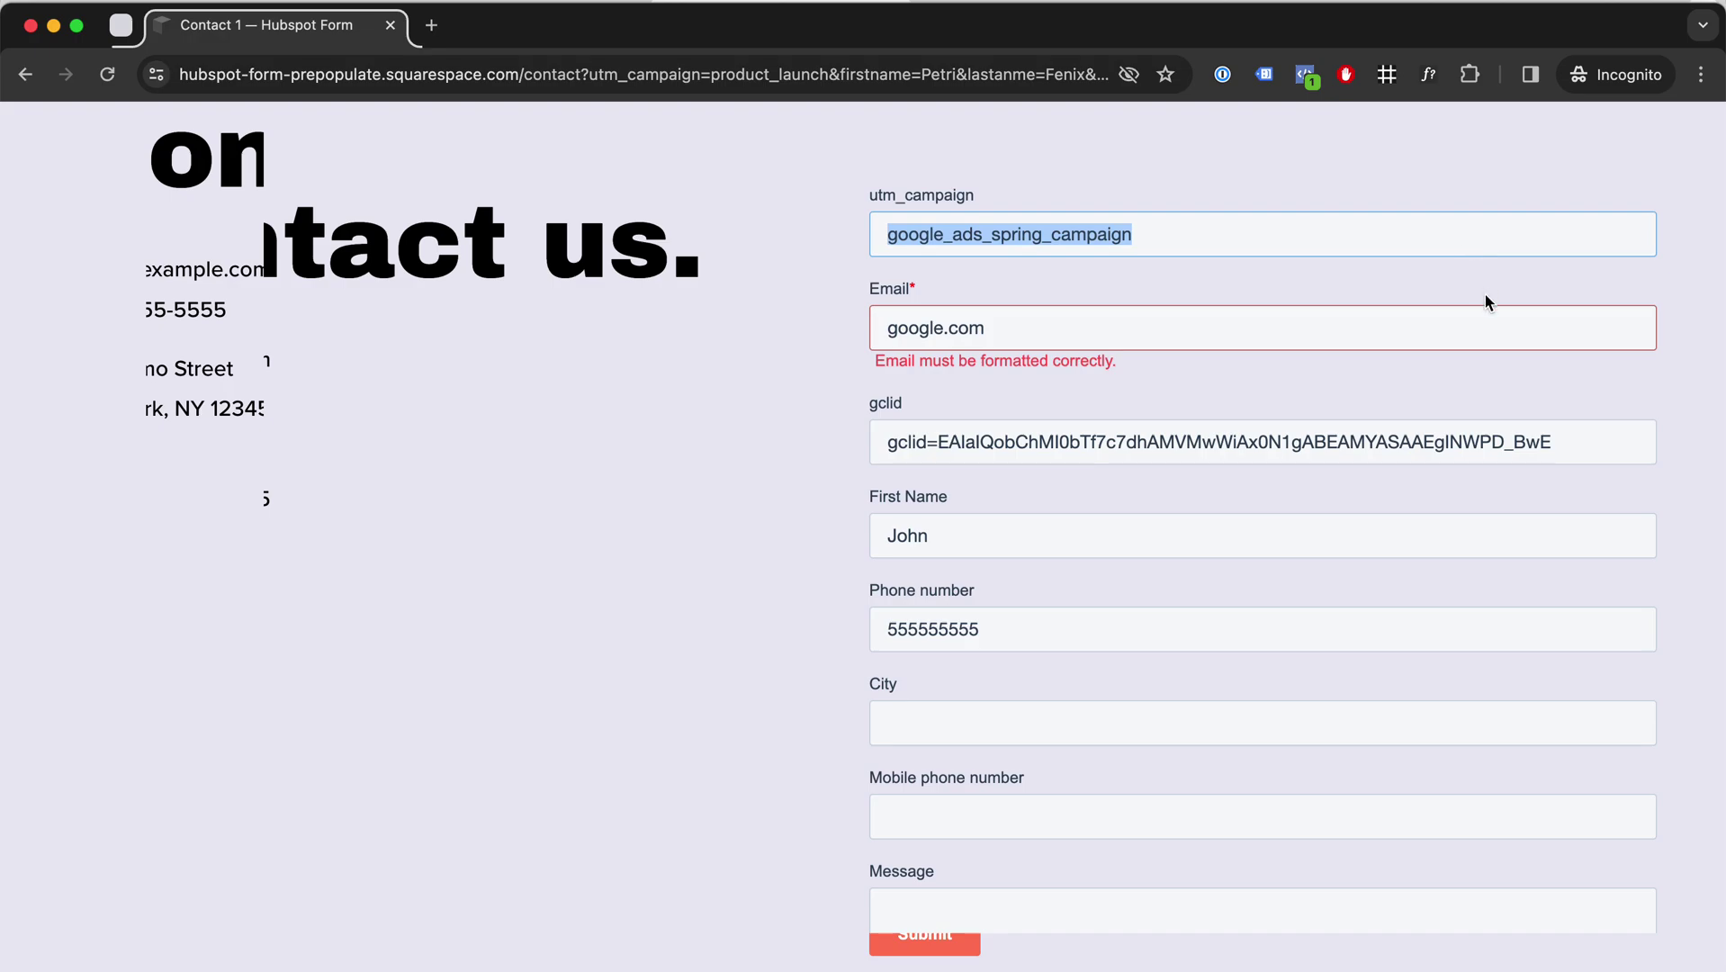
scroll(1153, 349, "down", 3)
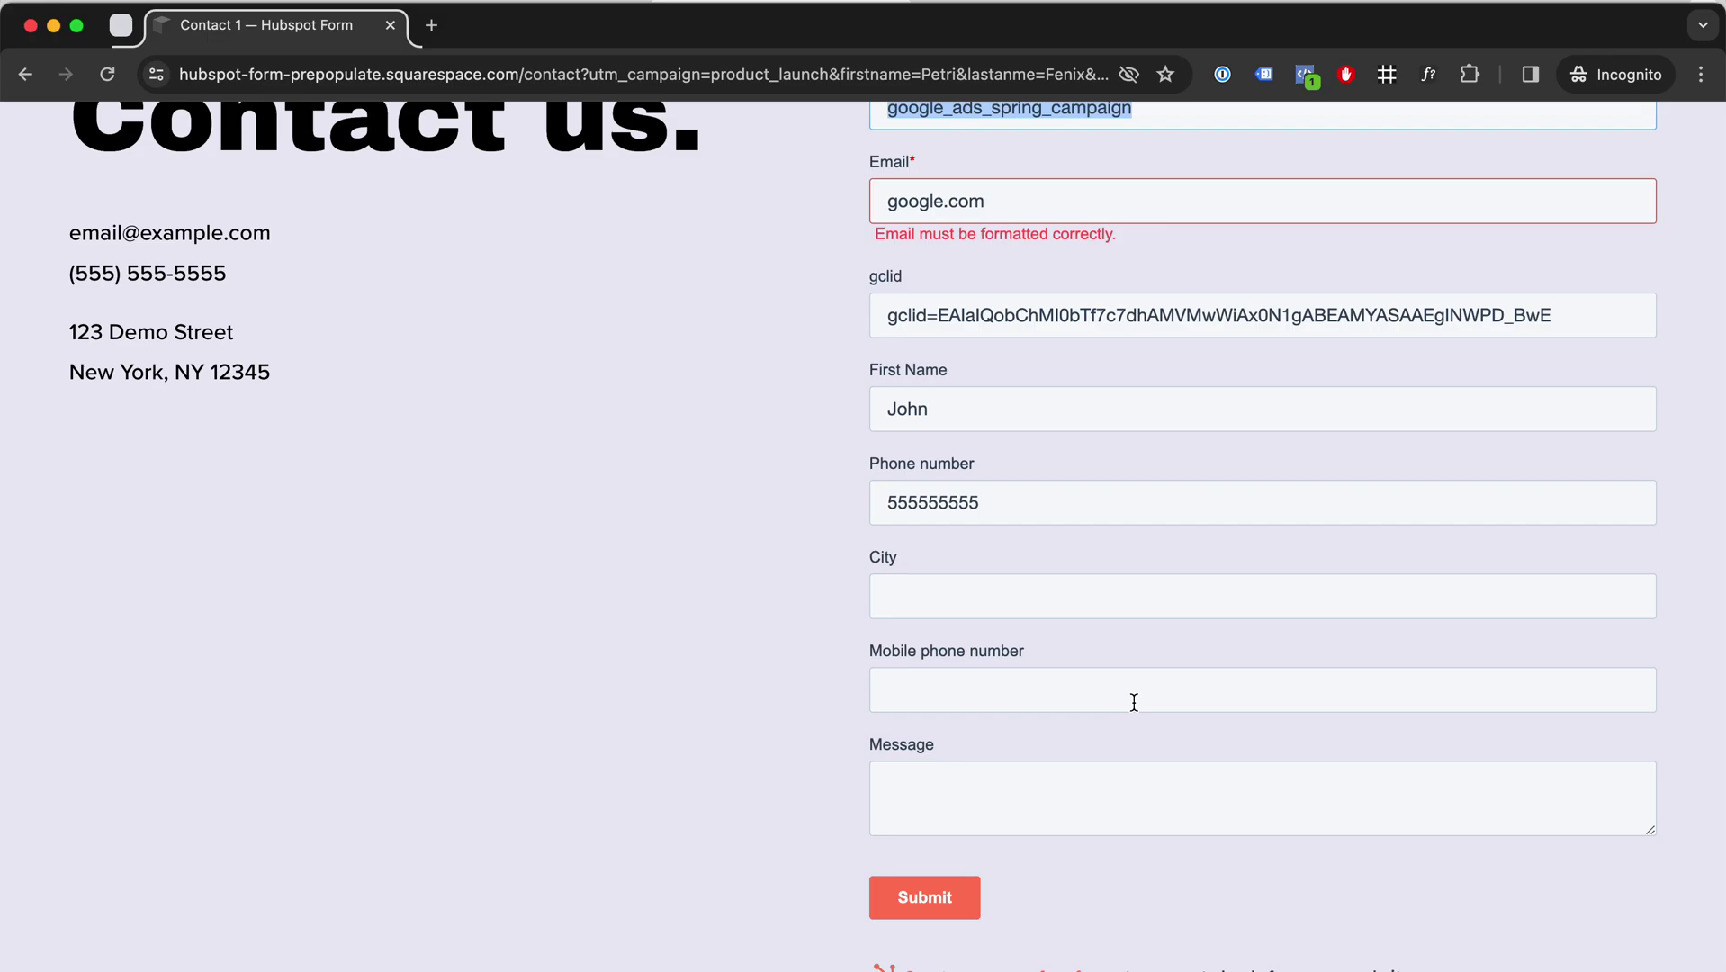
scroll(1133, 701, "up", 3)
scroll(1209, 327, "down", 7)
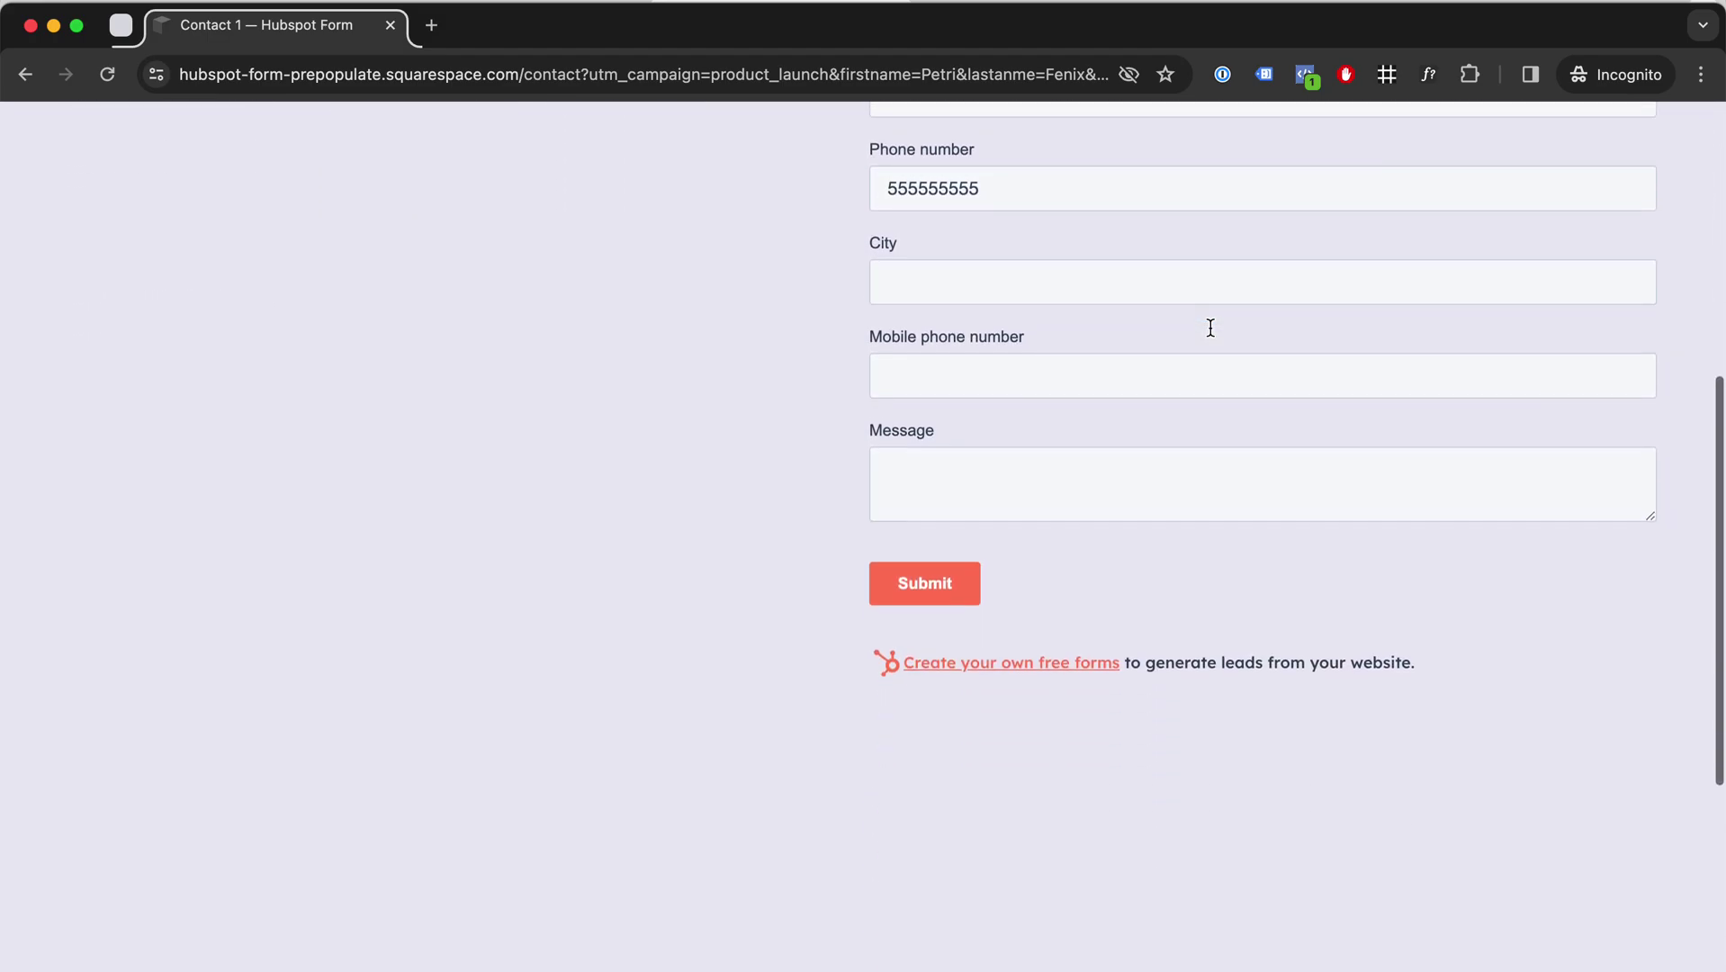
scroll(1209, 328, "up", 10)
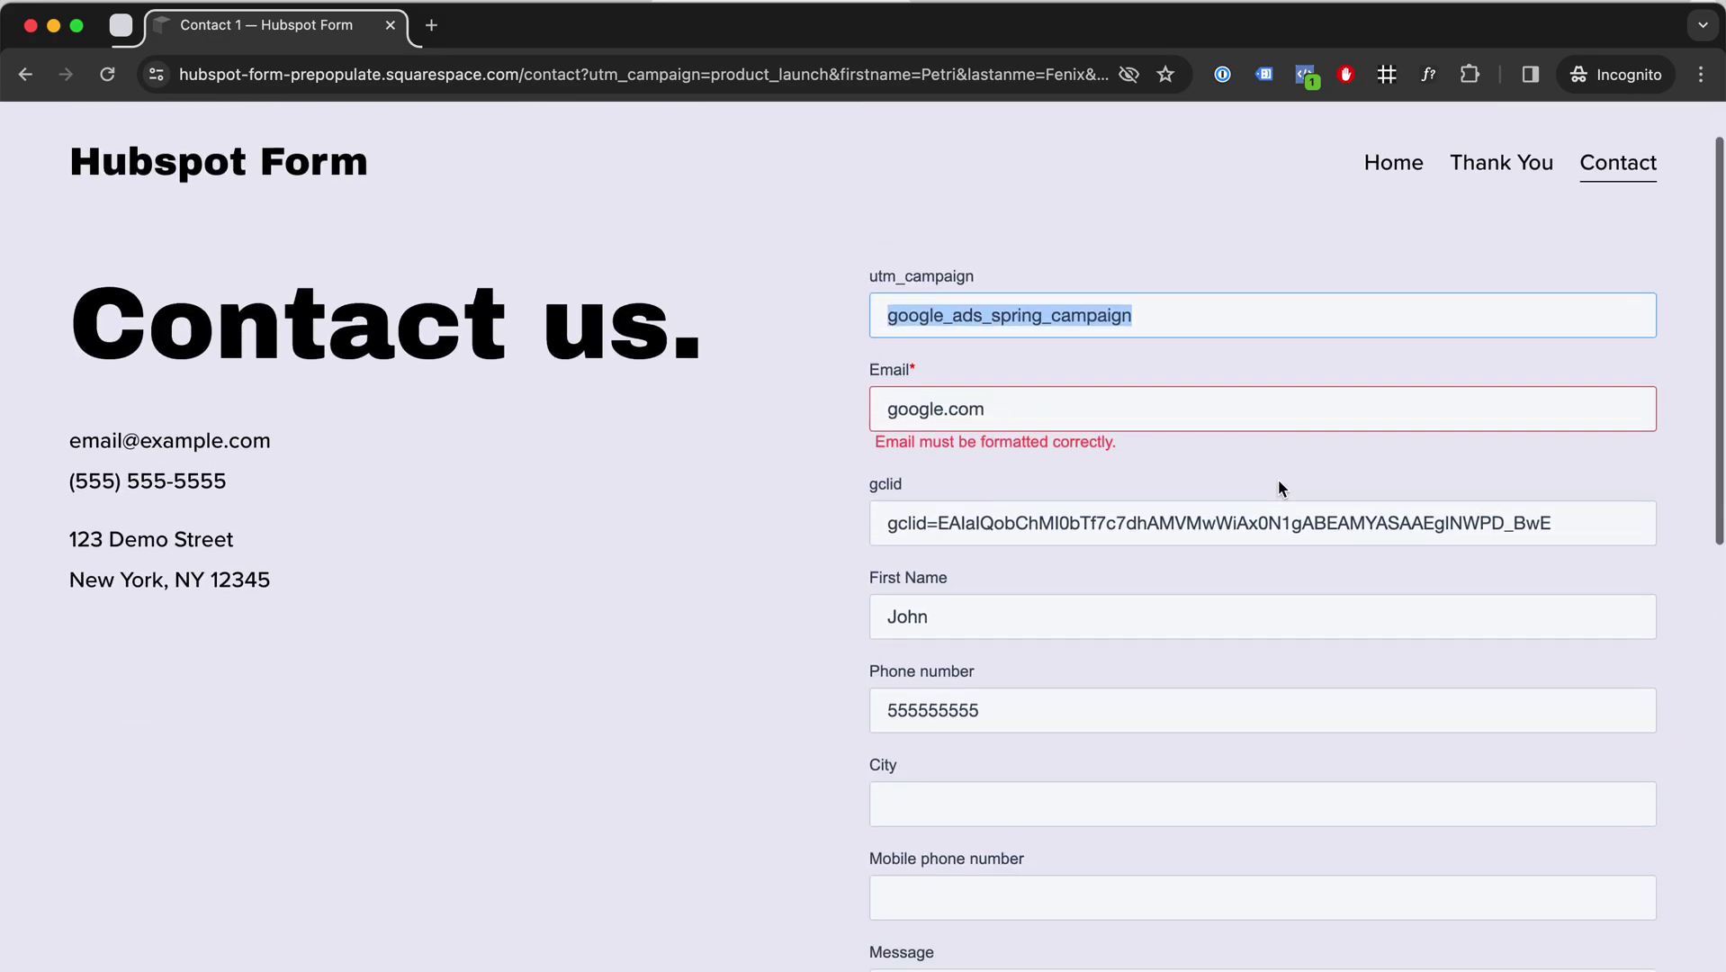
scroll(1279, 481, "down", 3)
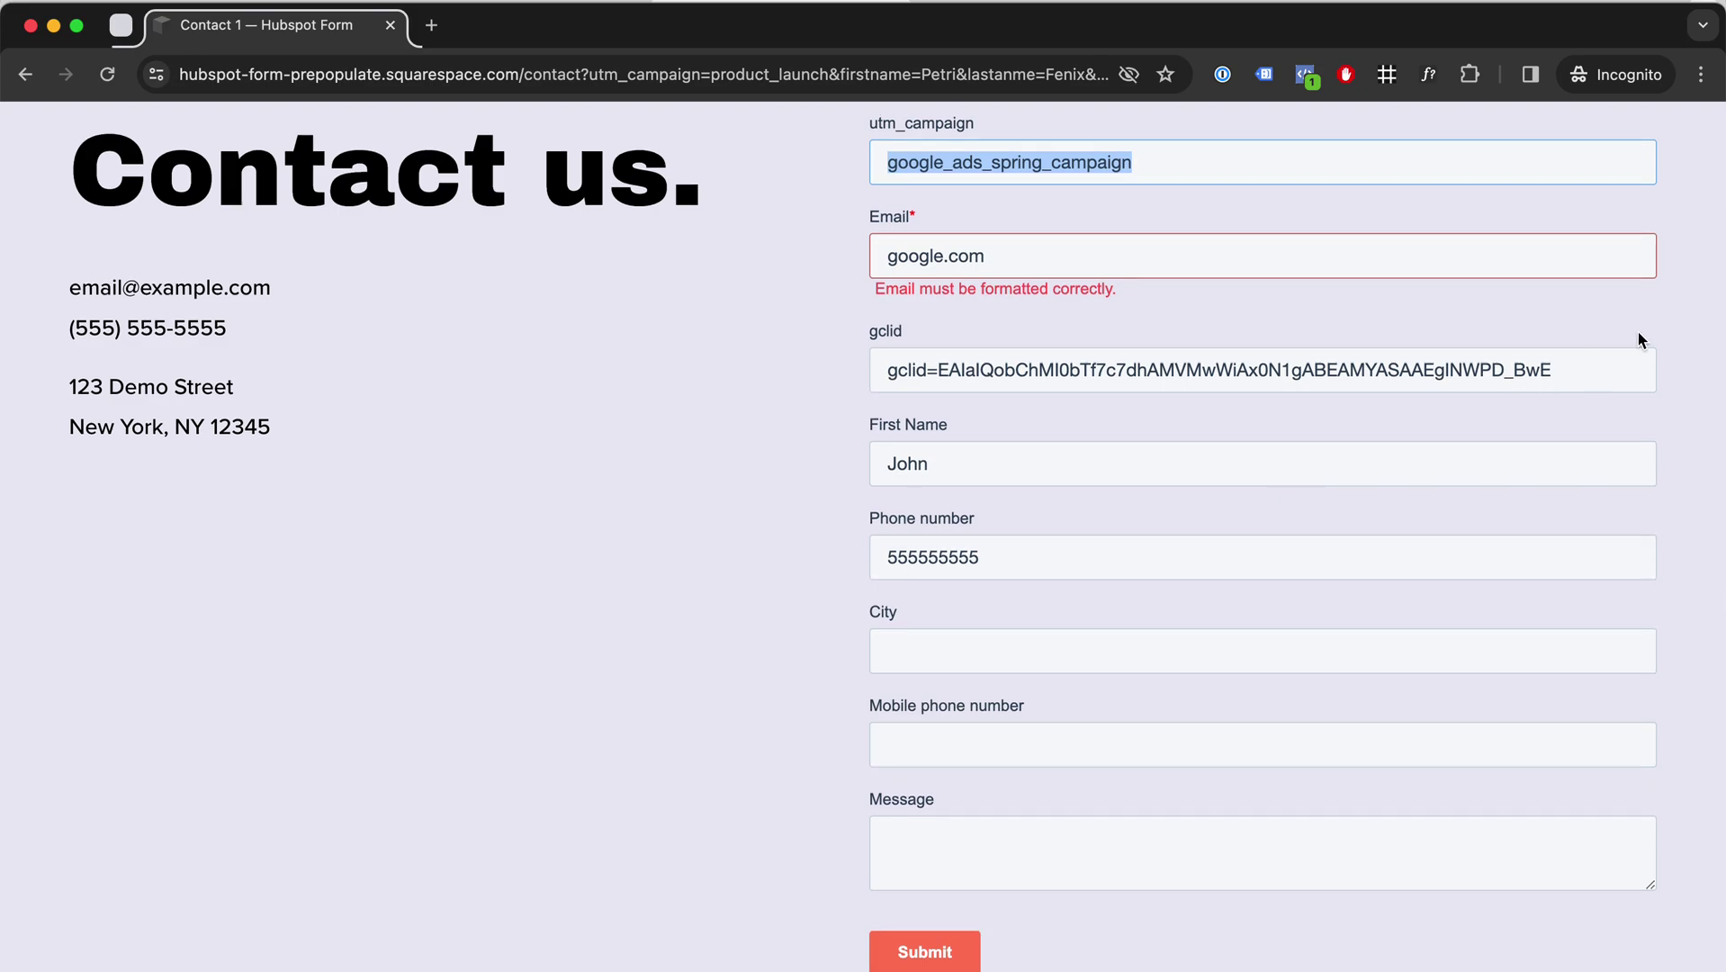
scroll(1129, 261, "up", 3)
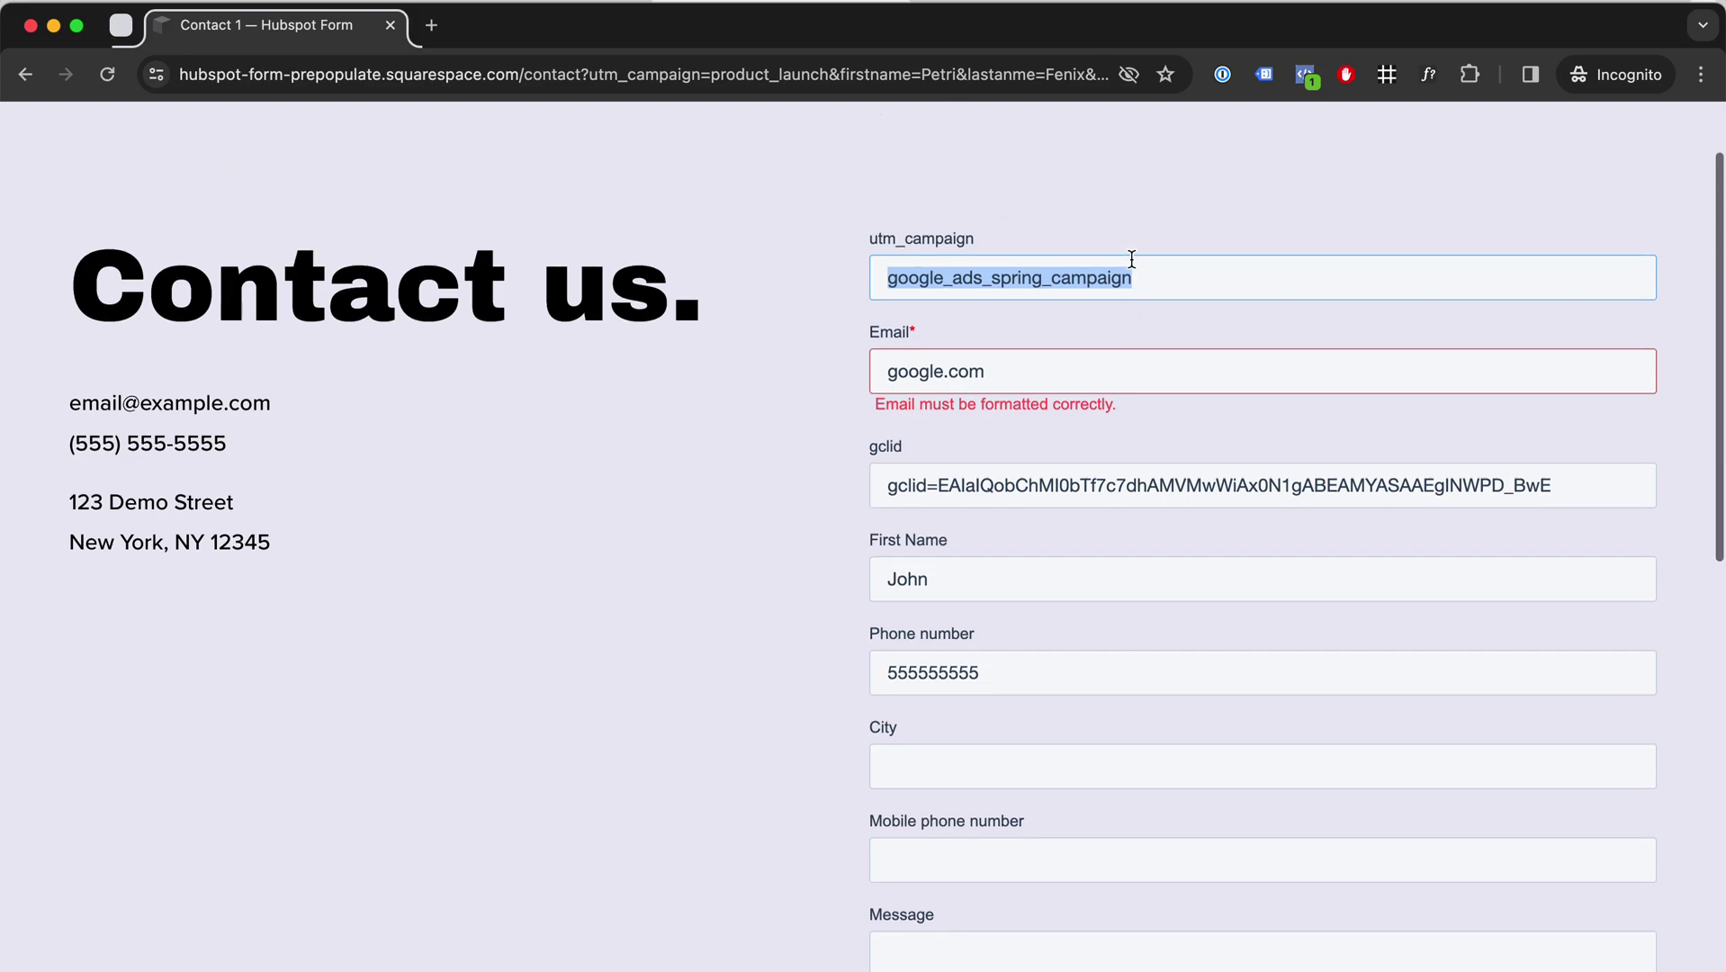
- In the HubSpot Forms editor, turn on 'Make this field hidden' for utm_campaign
key("super+Tab")
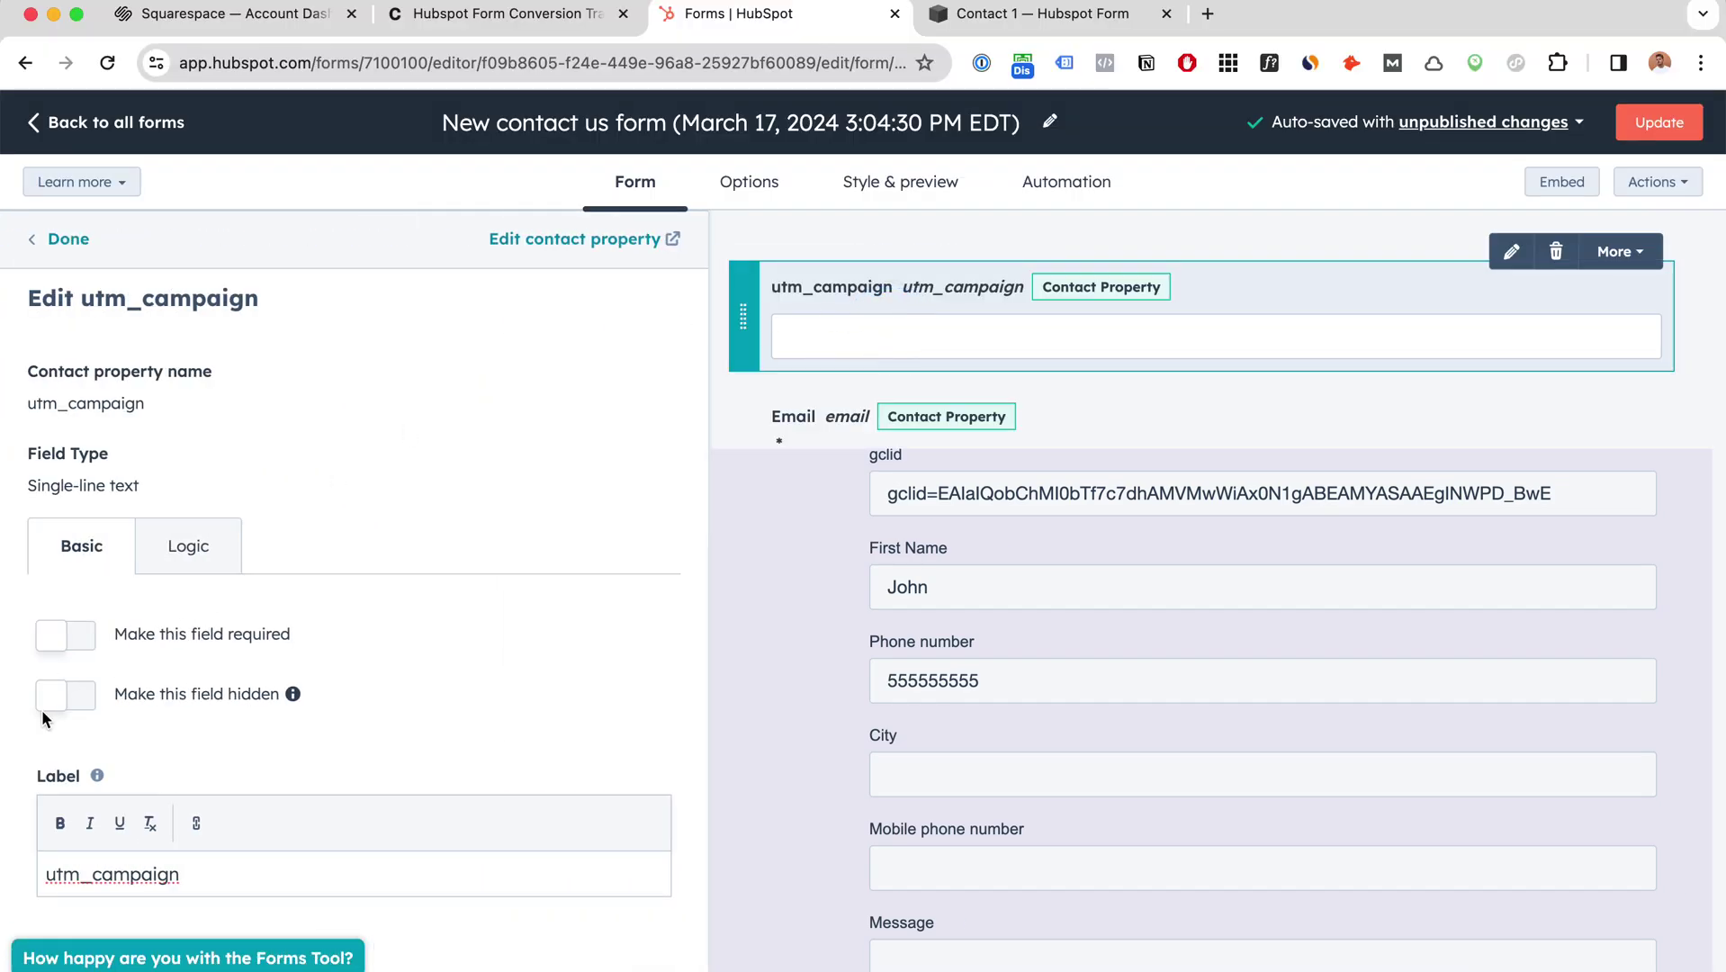
left_click(68, 703)
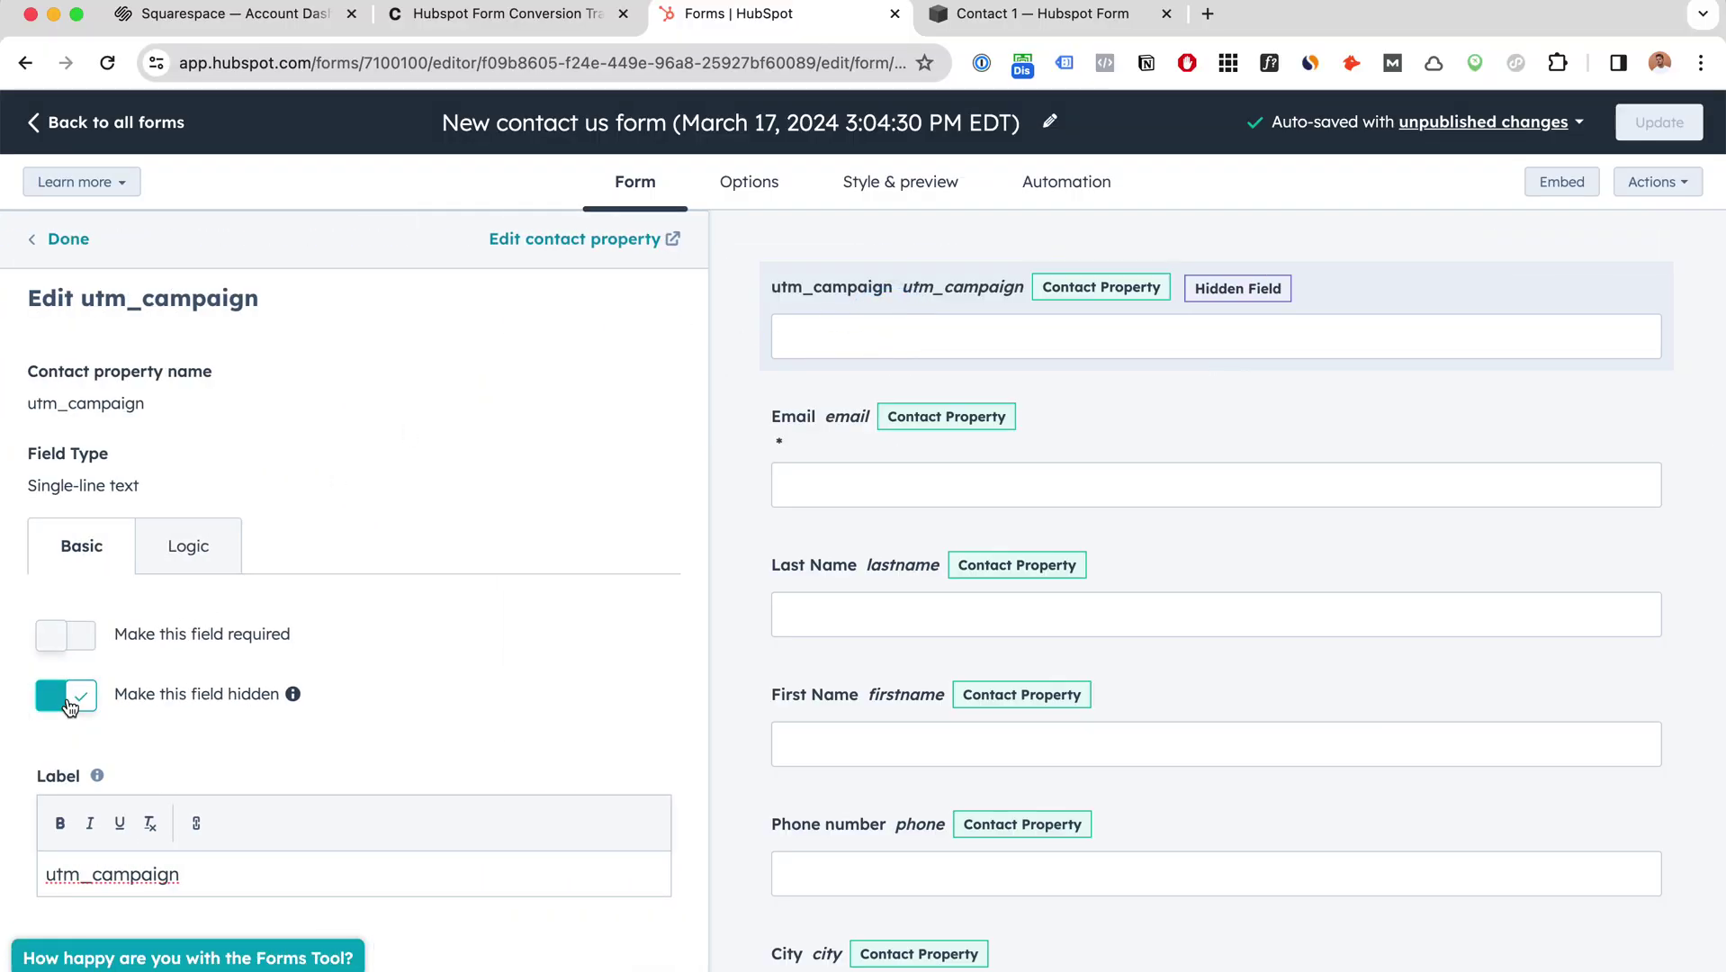
mouse_move(1471, 343)
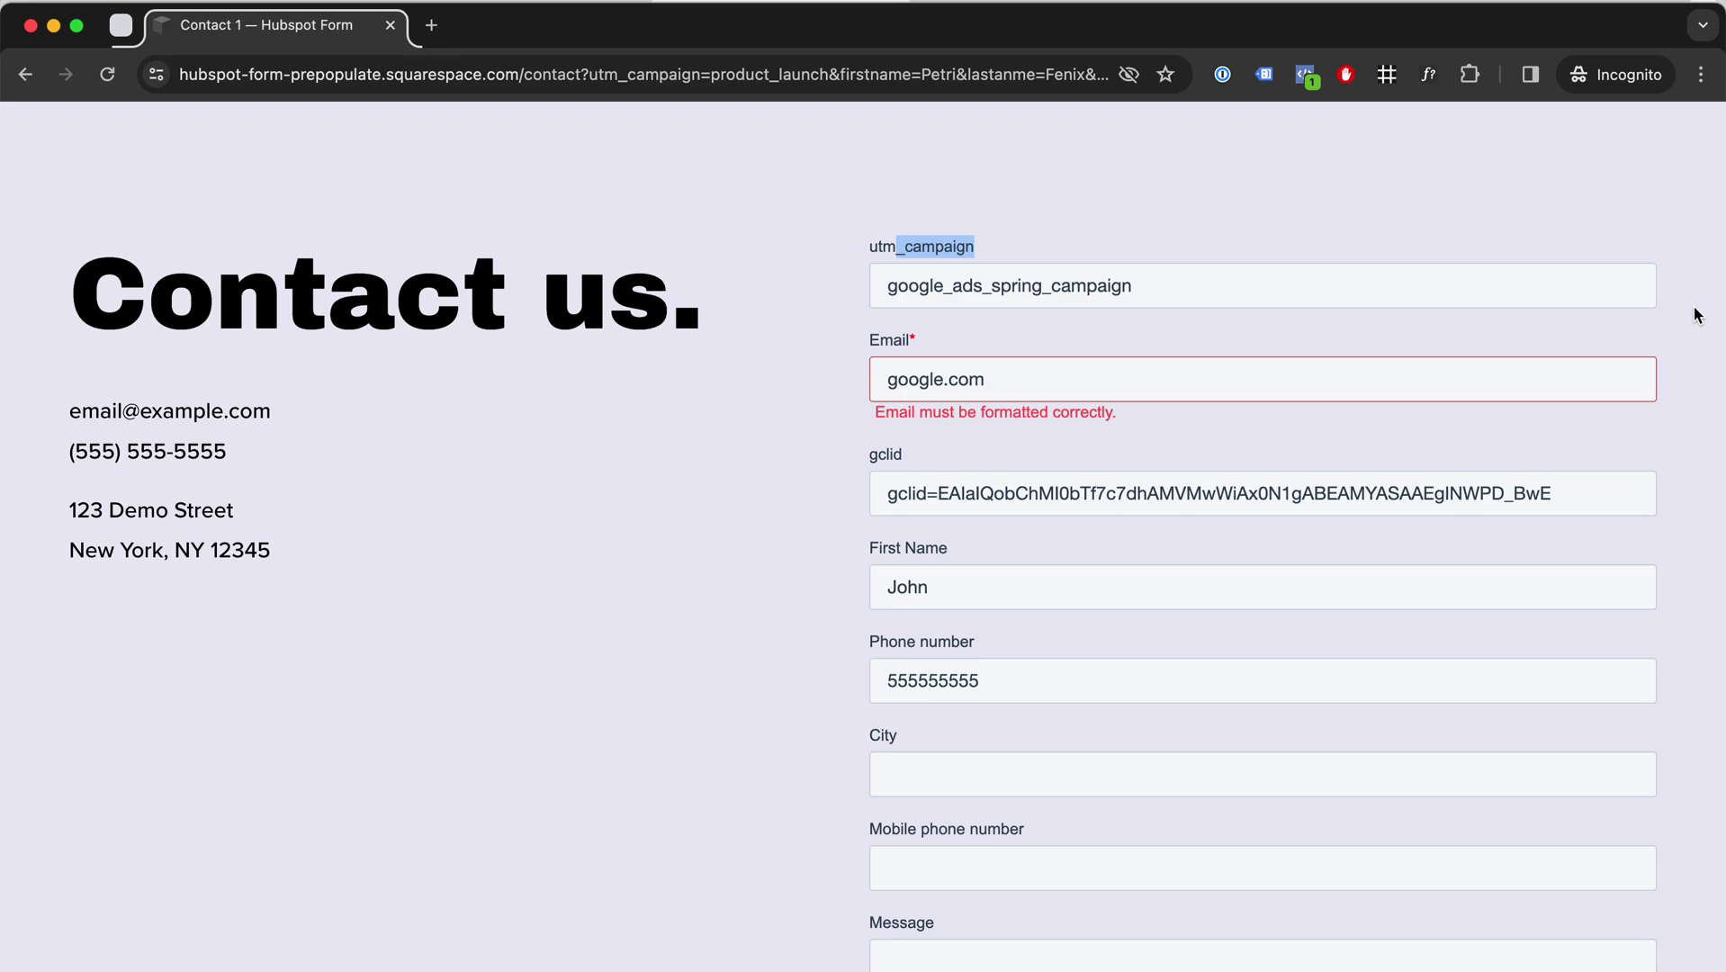
key("shift+super+v")
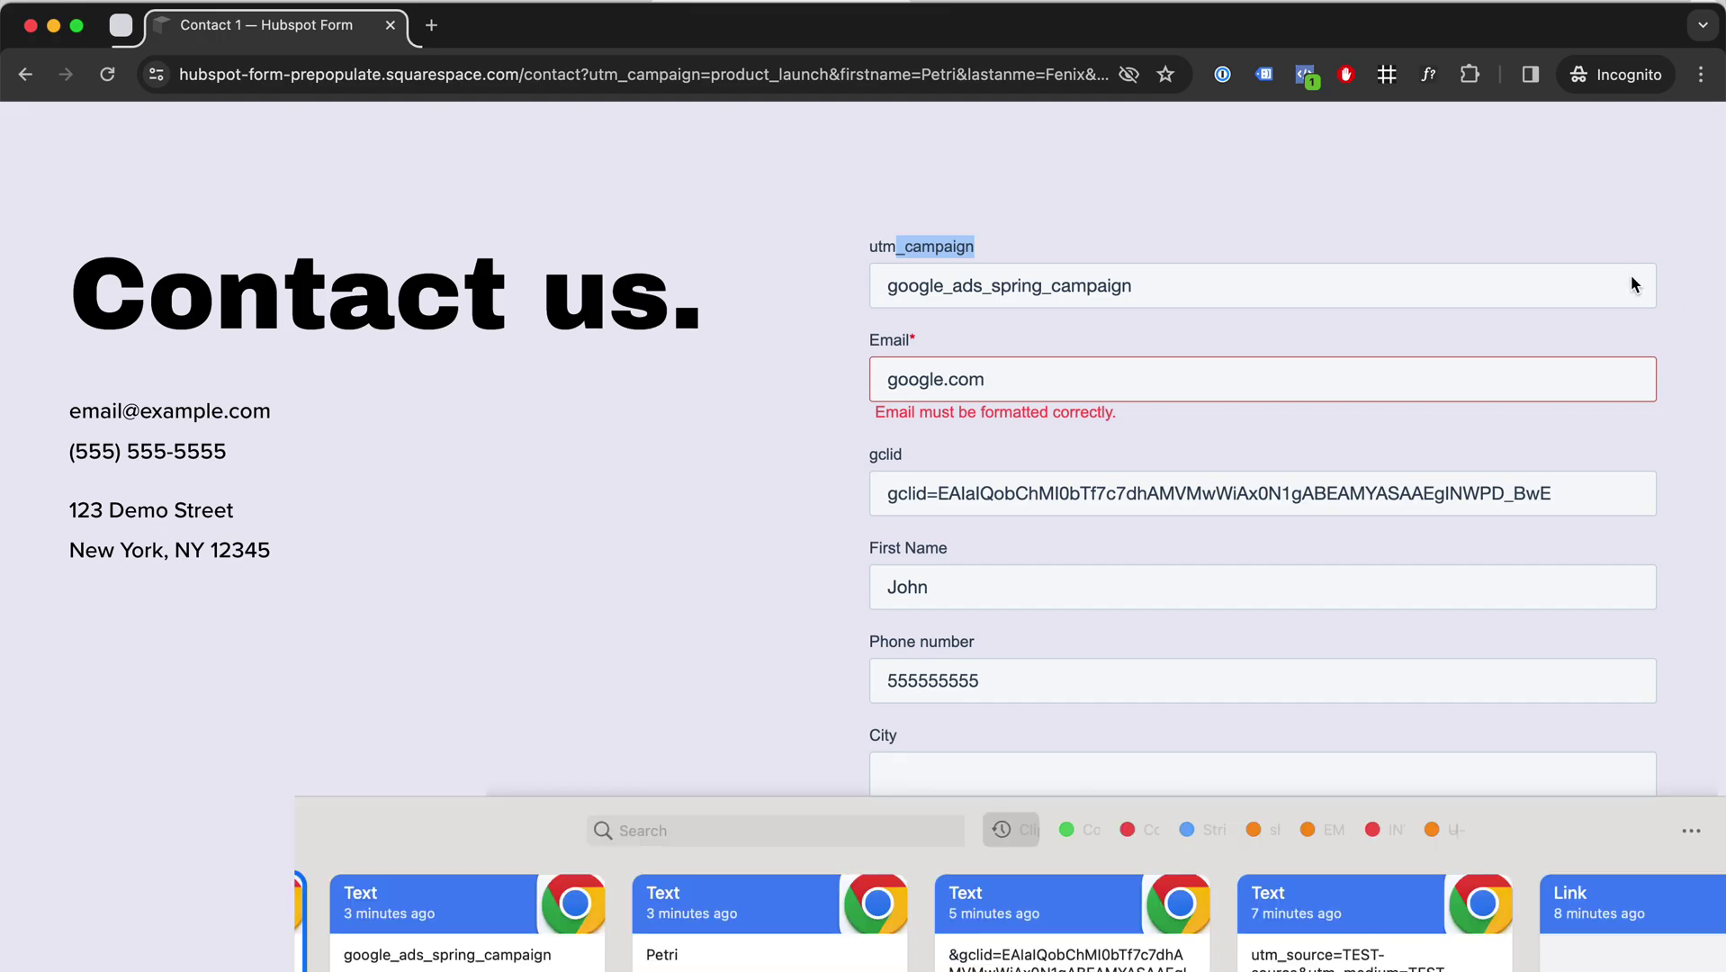
key("super+shift+c")
left_click(1573, 322)
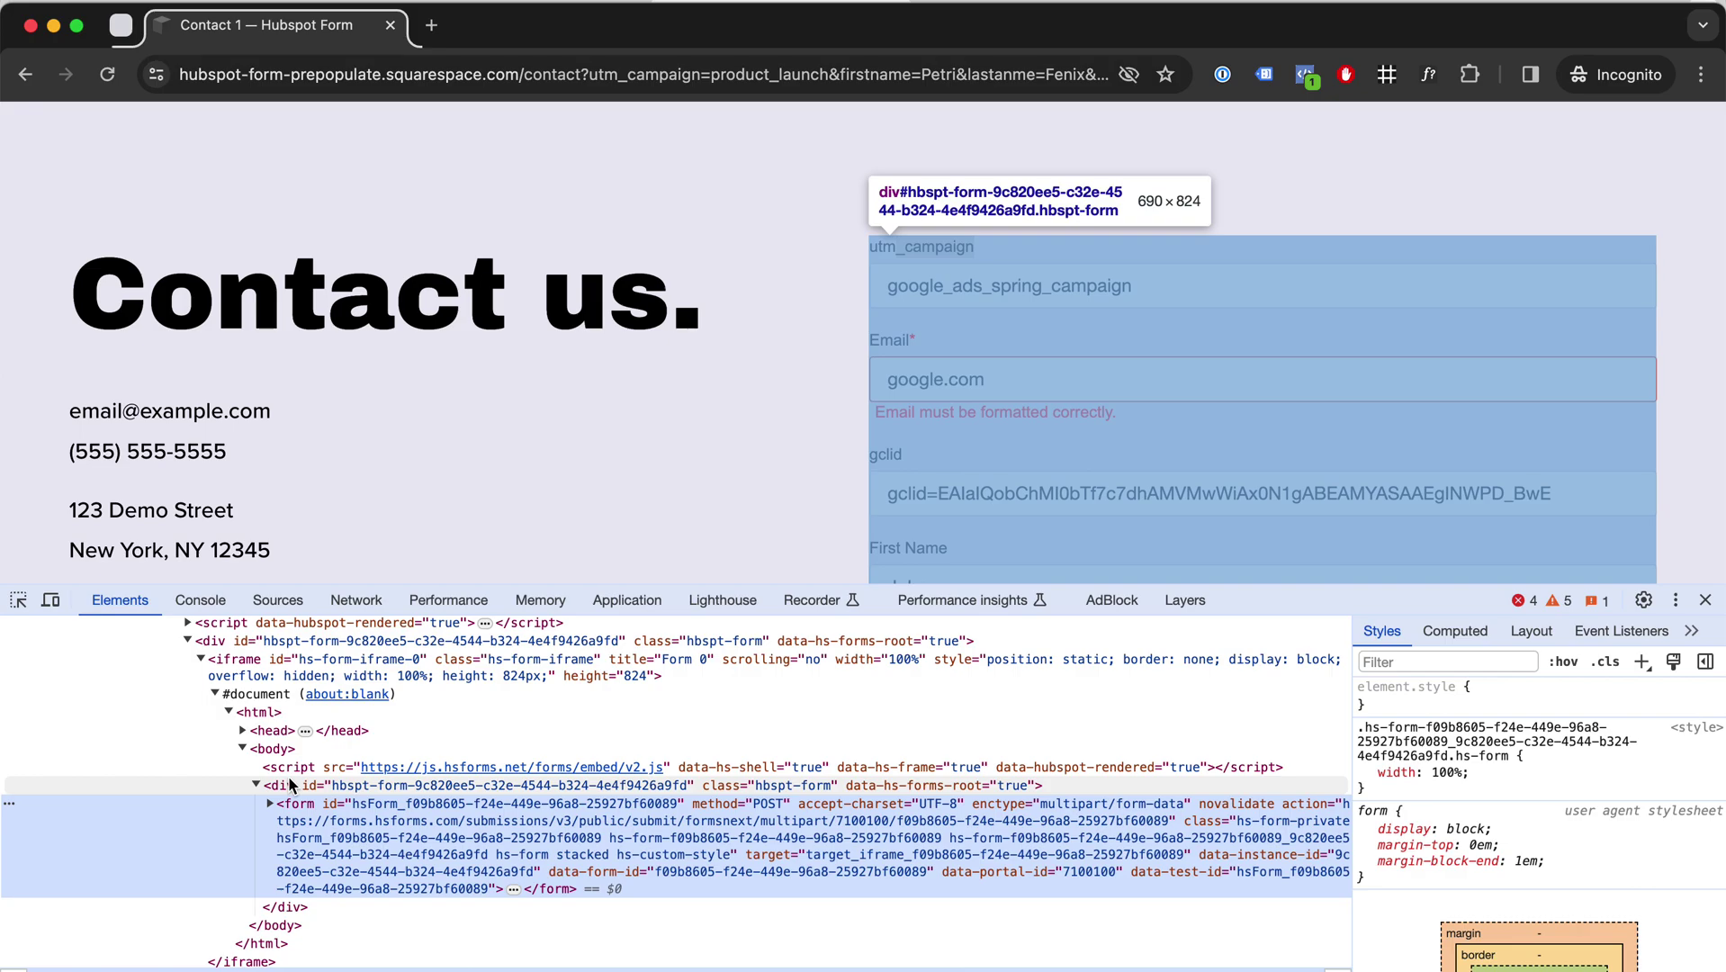
key("super+alt+i")
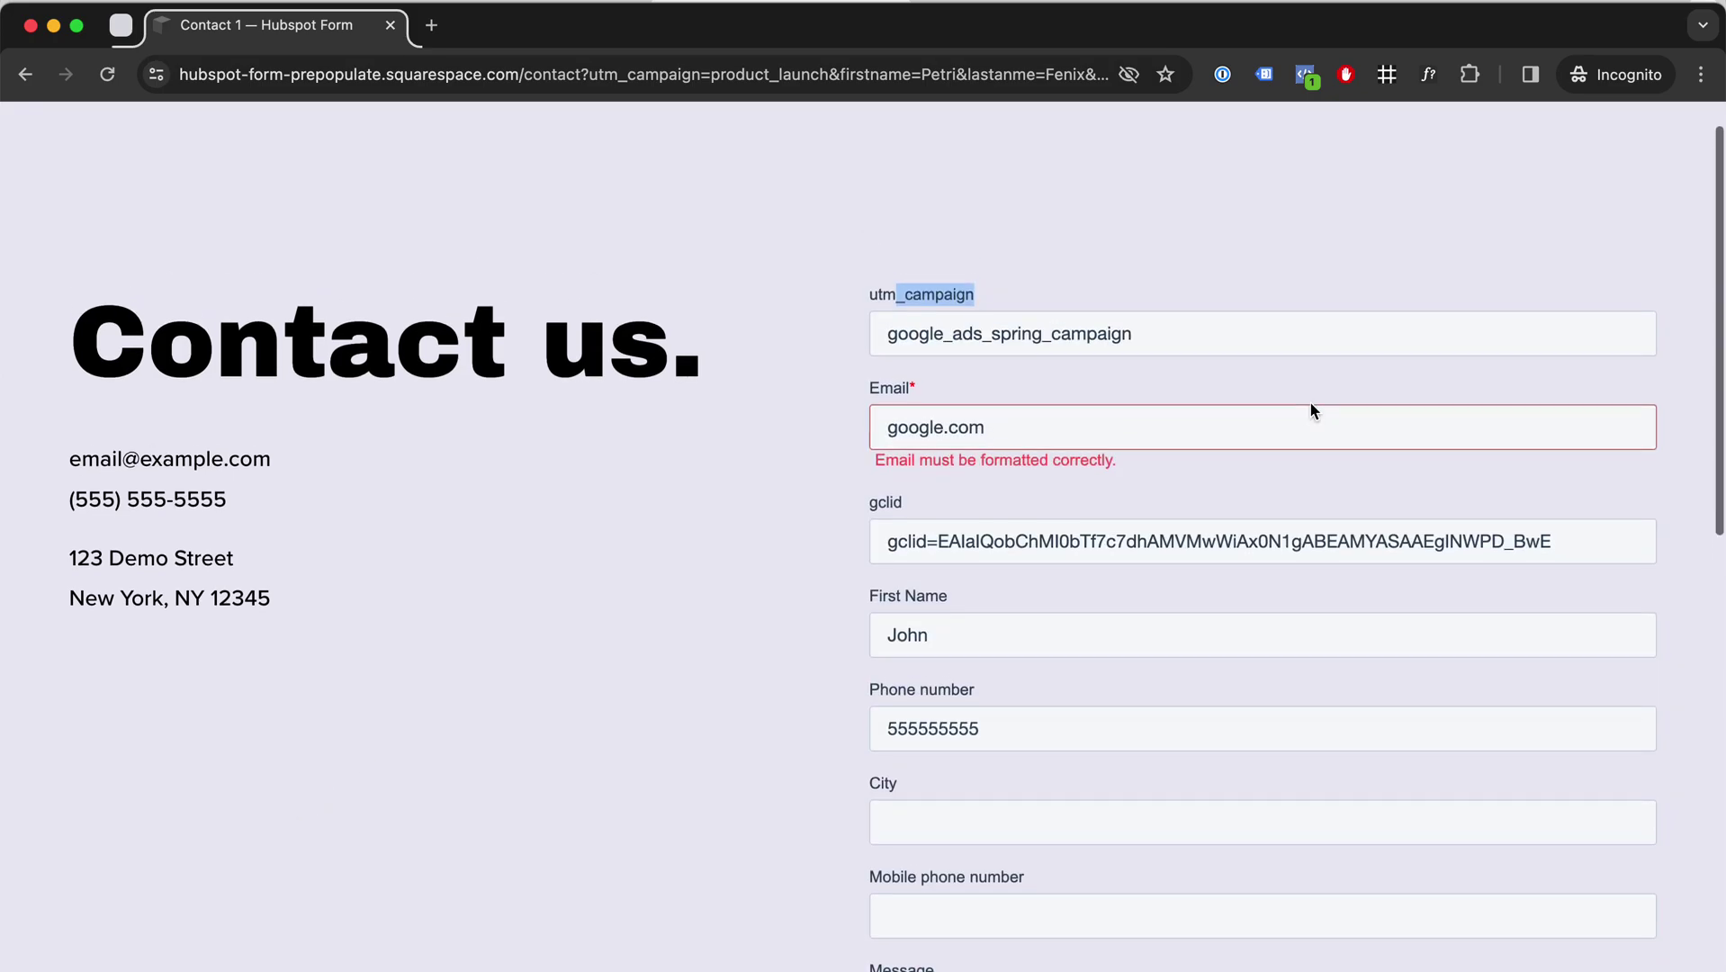
scroll(1311, 410, "up", 1)
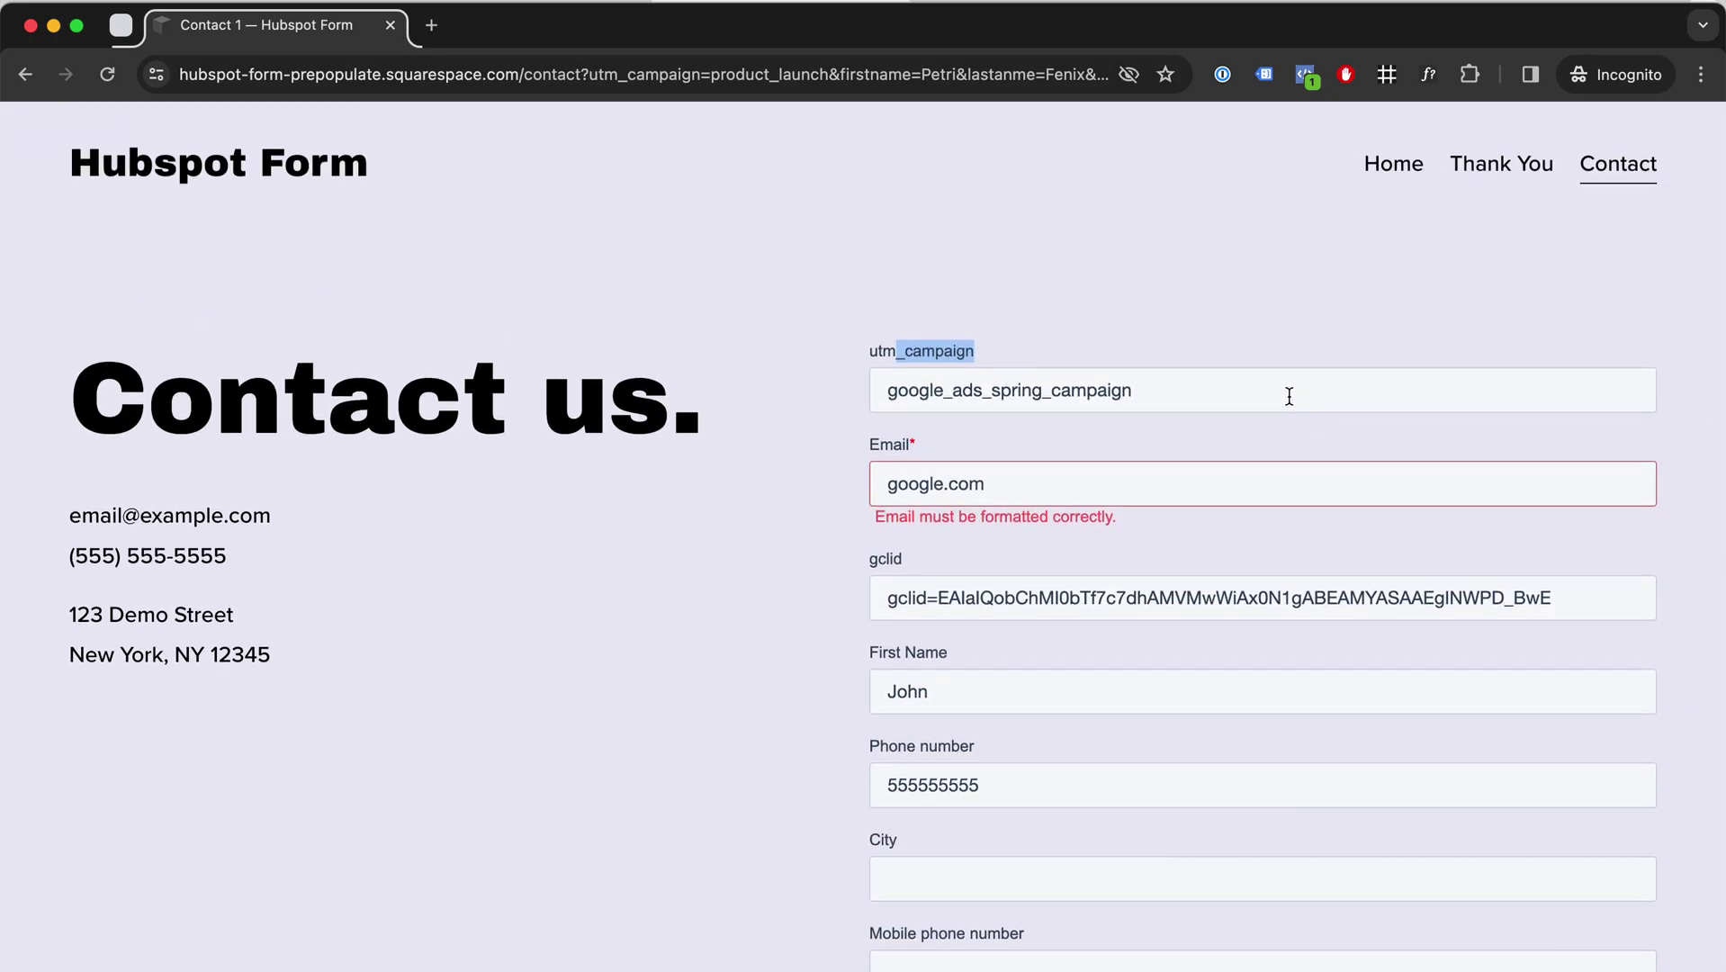
- Change the address to end in utm_campaign=example, loading the page-not-found message
left_click(526, 74)
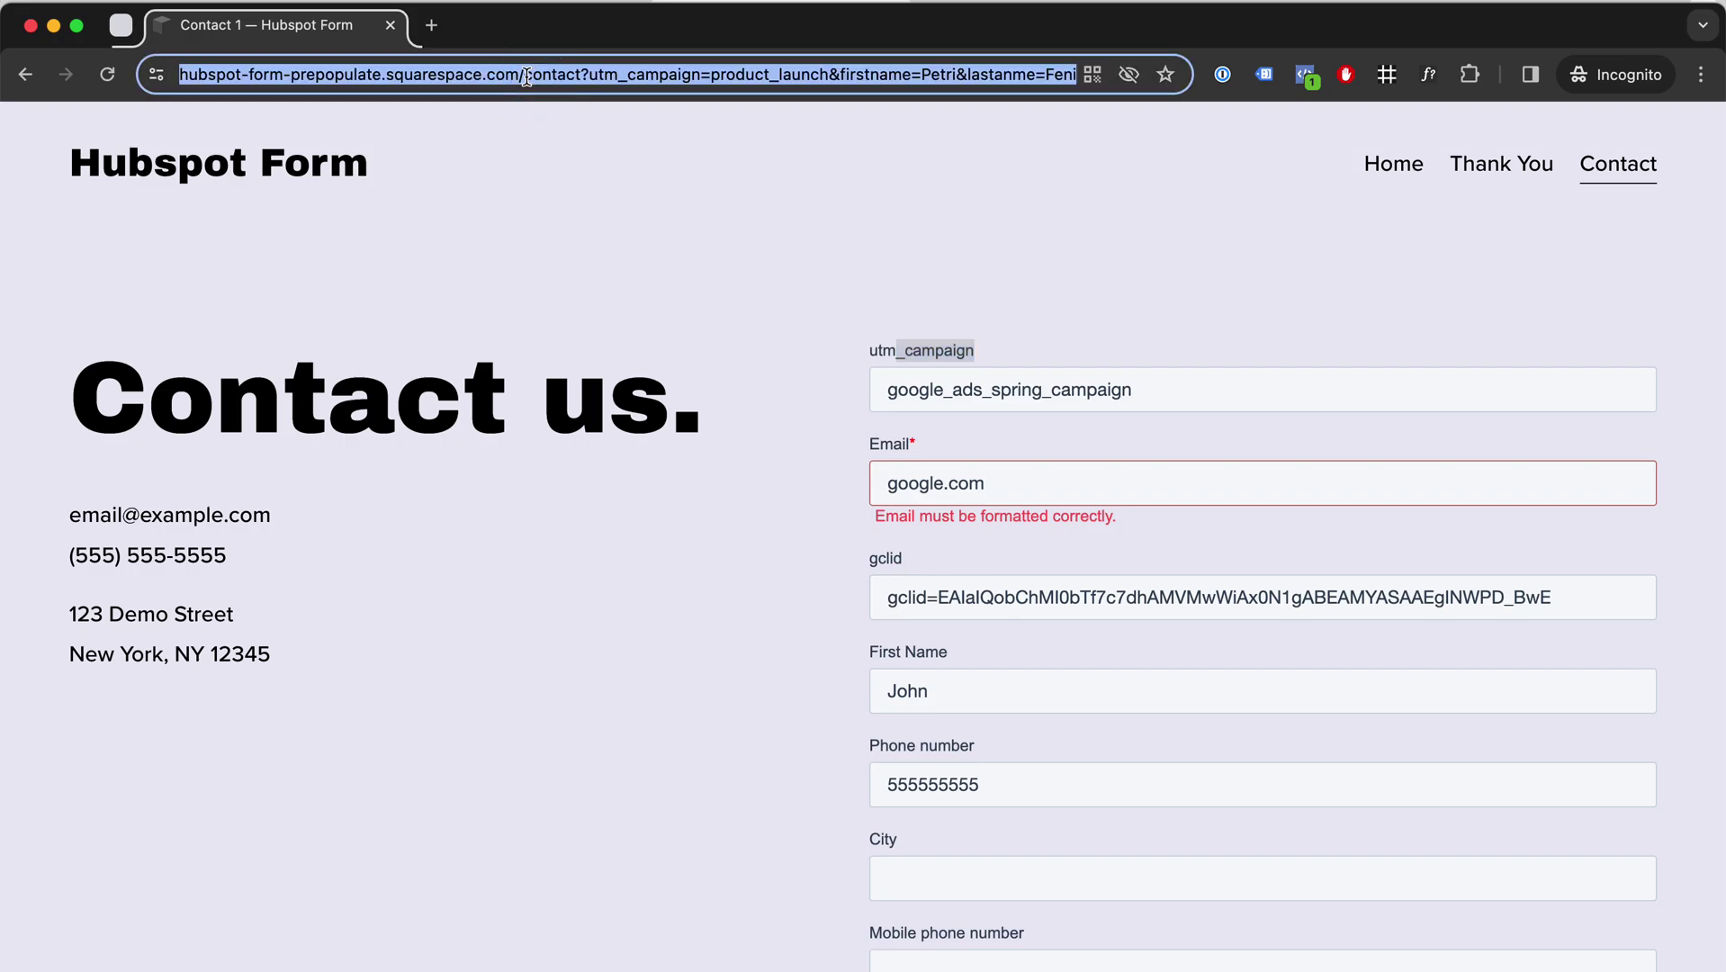
left_click(526, 74)
key("shift+super+Right")
type("utm_campaign")
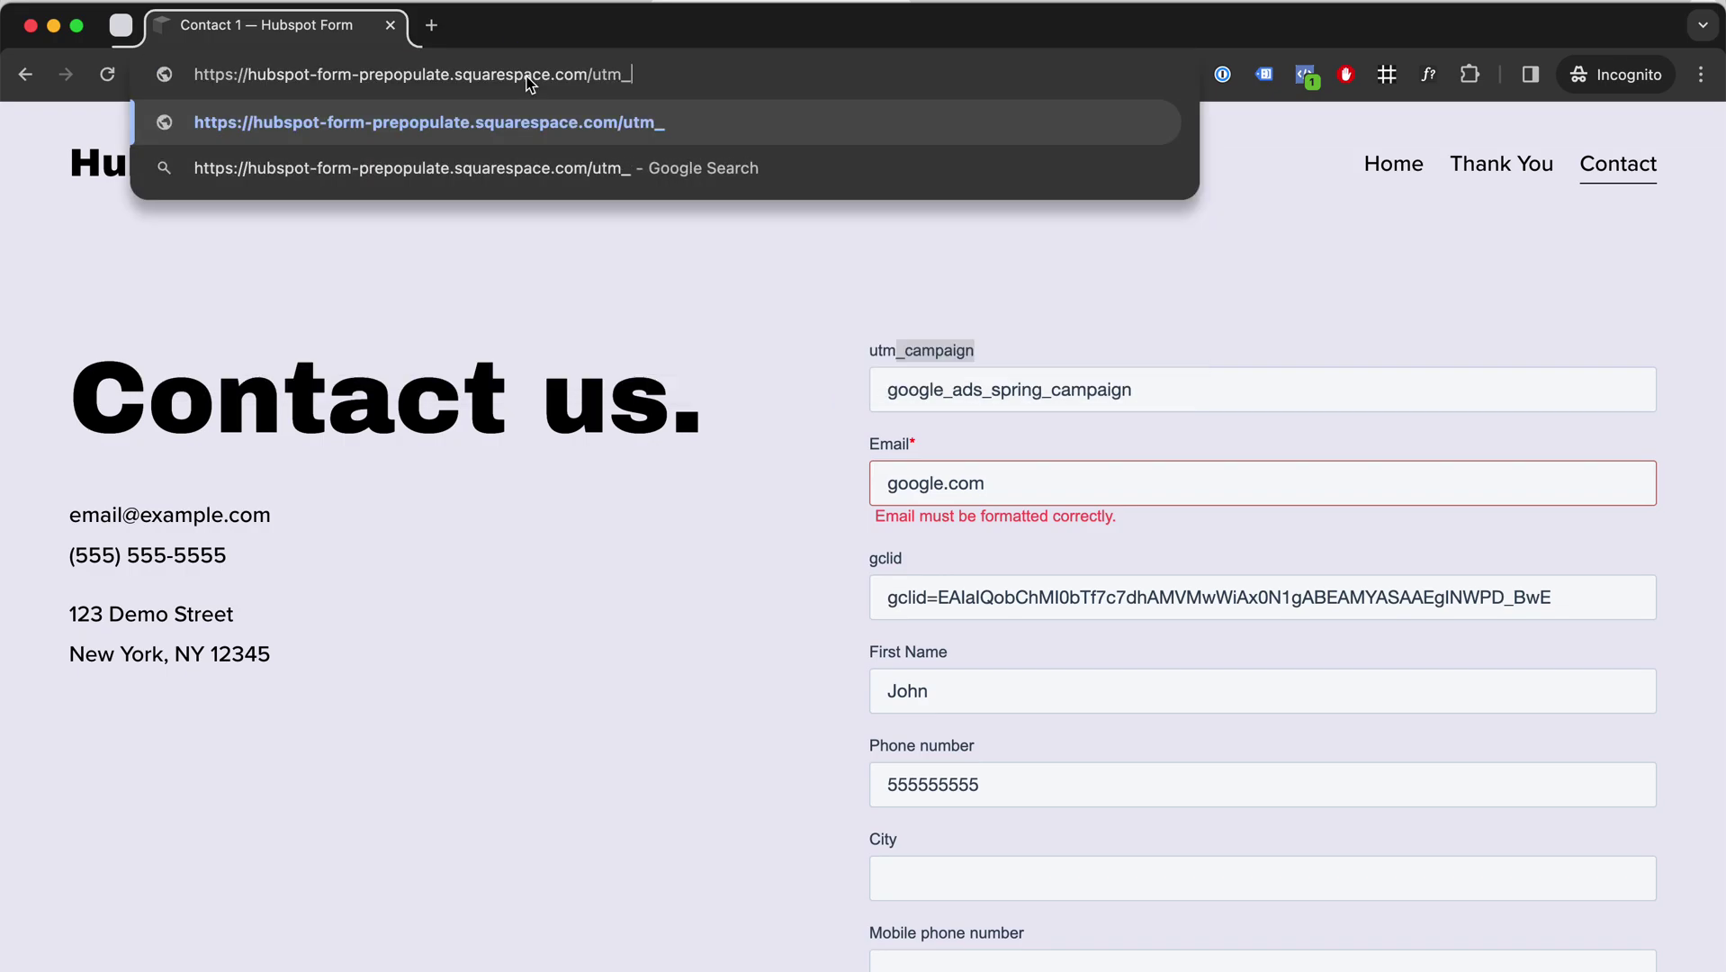
type("=example")
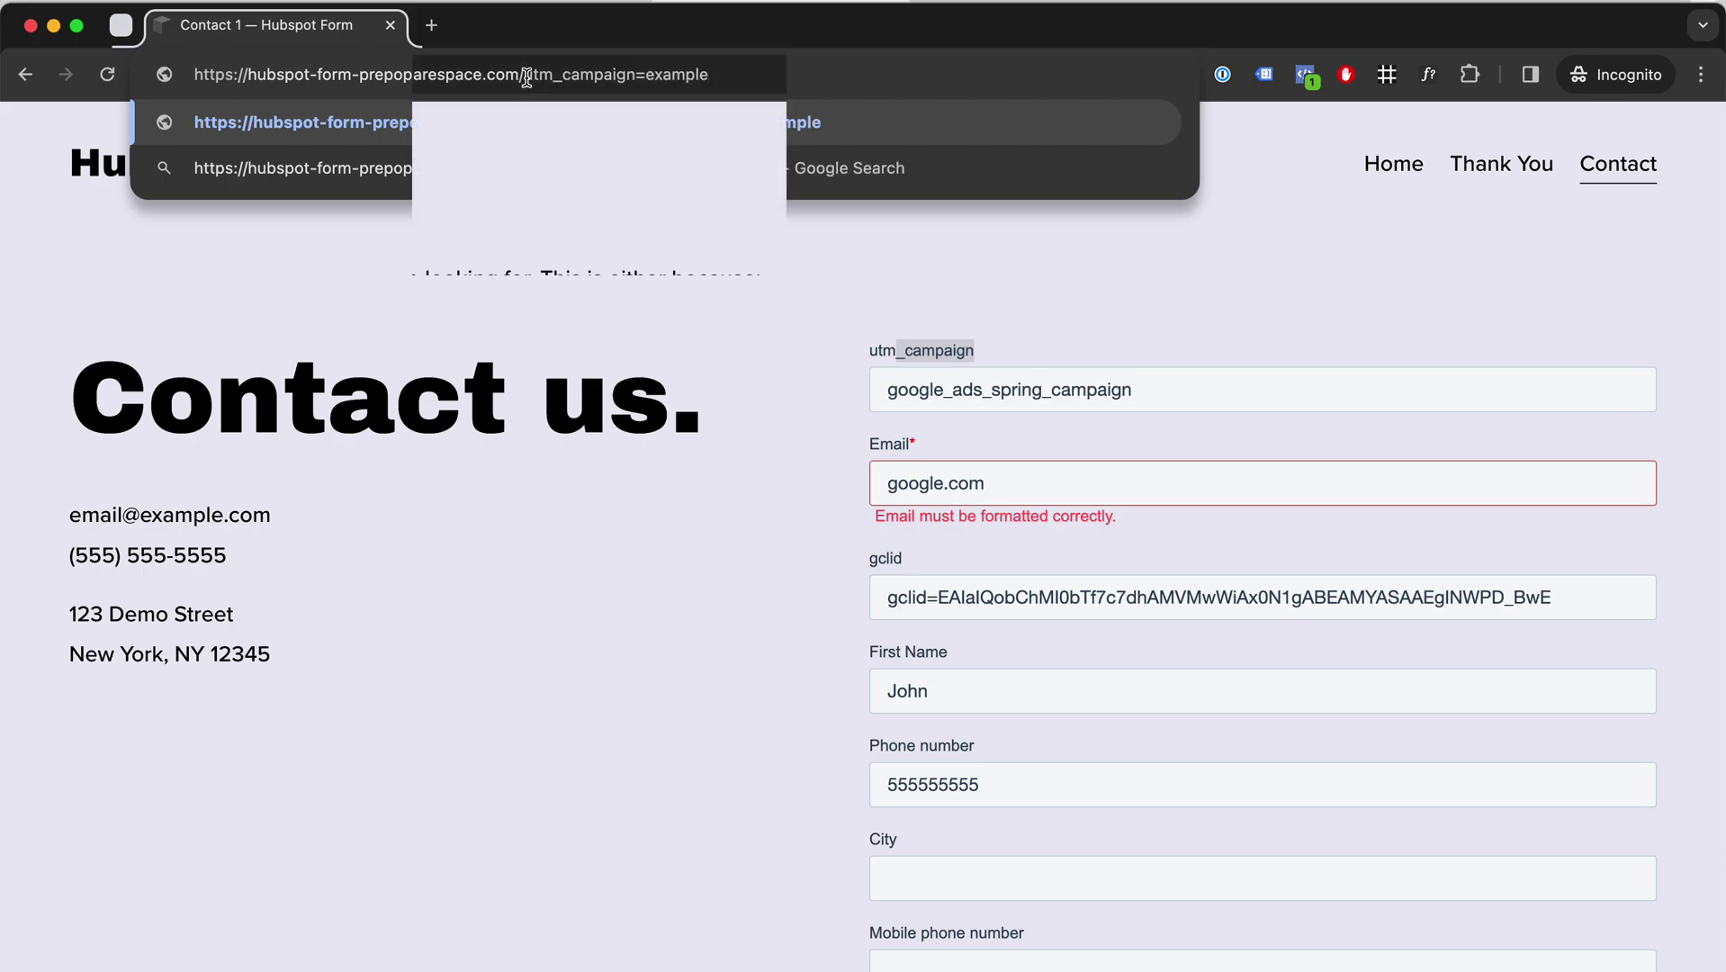
- Highlight the utm_campaign=example parameter in the address bar
left_click(529, 77)
left_click(535, 77)
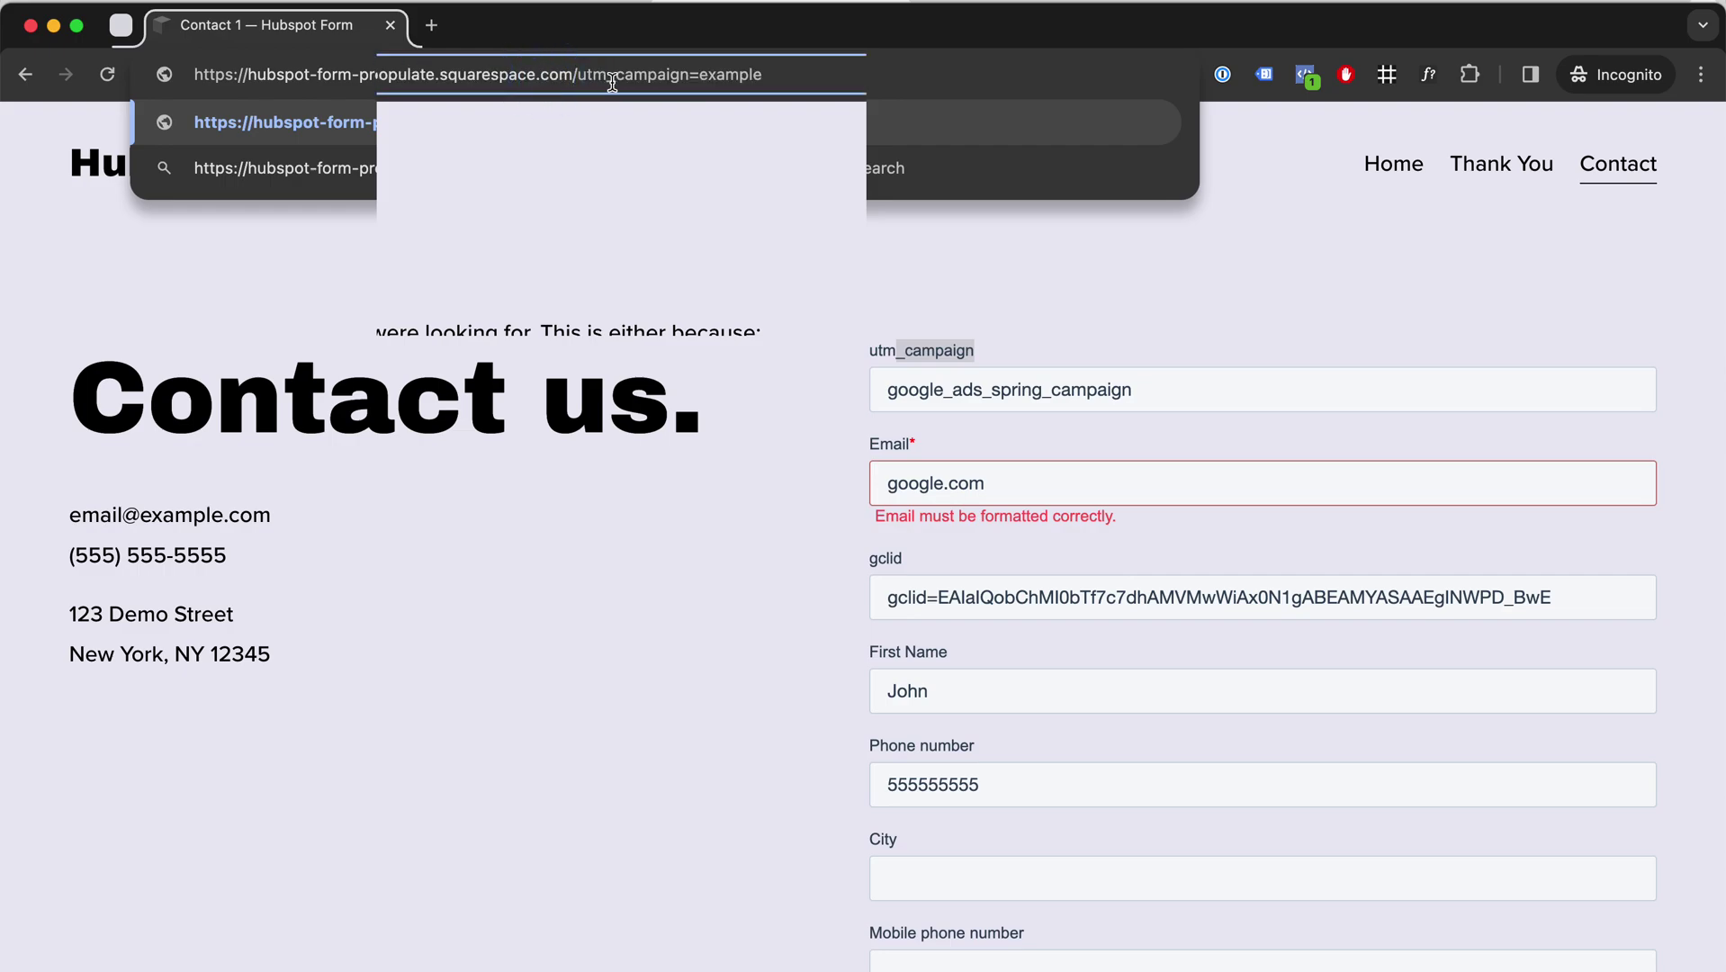
left_click_drag(575, 77, 764, 76)
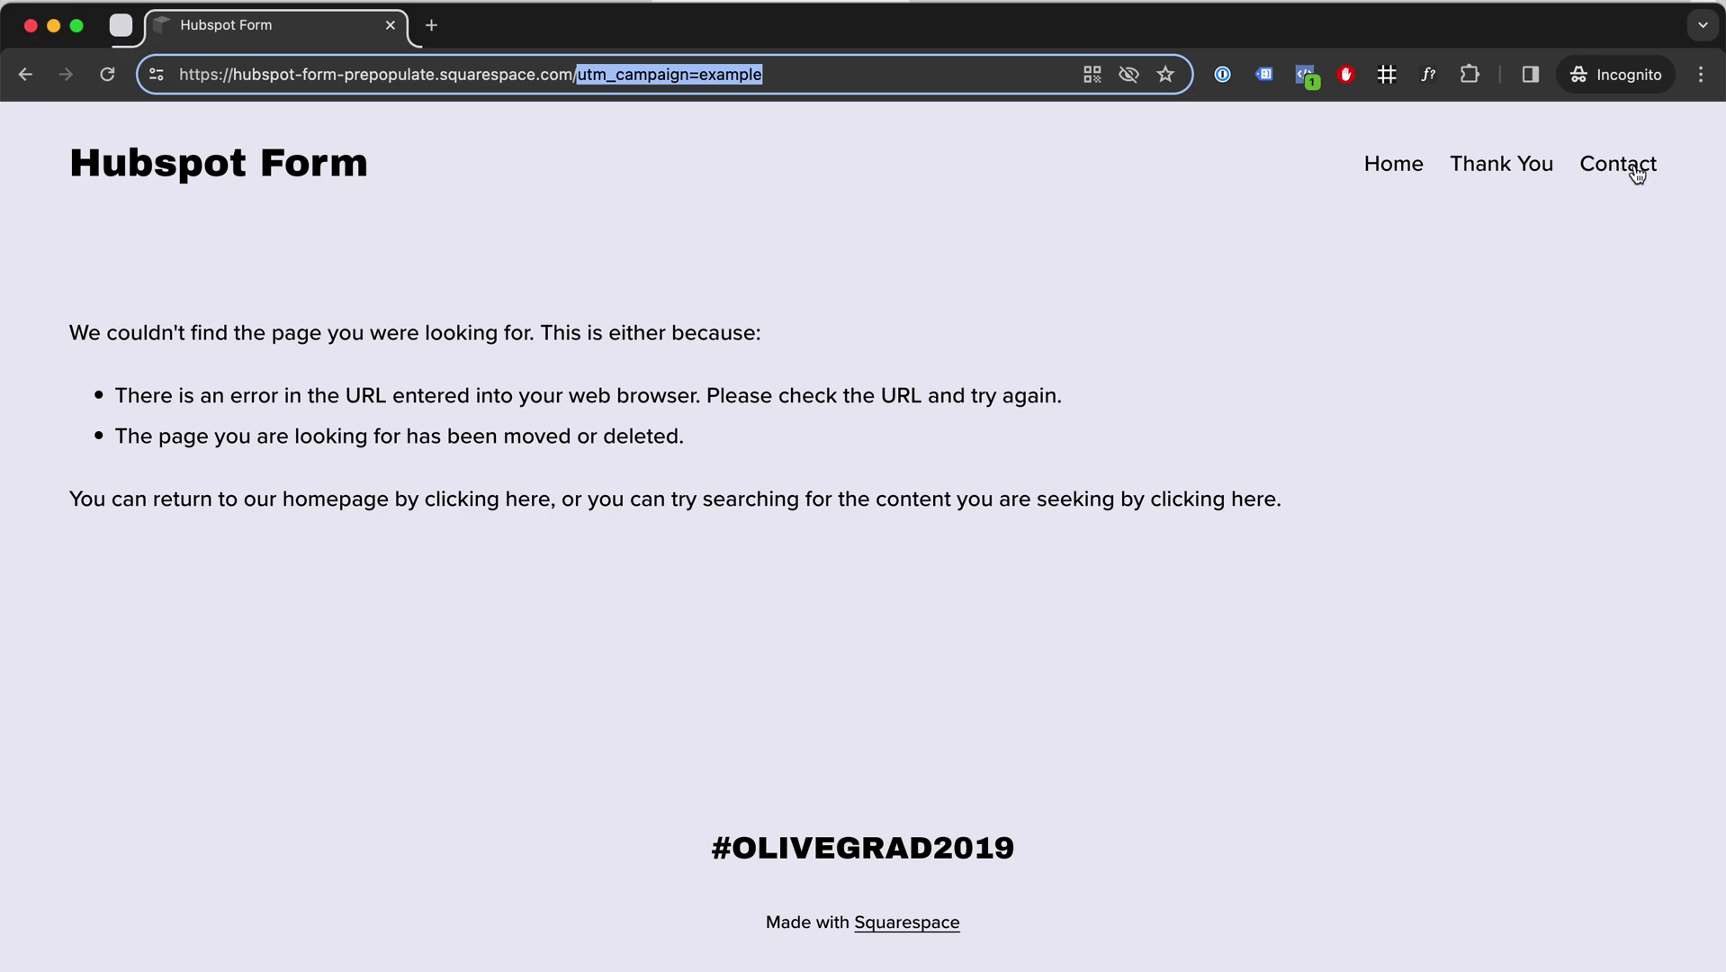
left_click(581, 74)
left_click_drag(580, 74, 809, 74)
left_click(580, 74)
left_click_drag(581, 74, 851, 74)
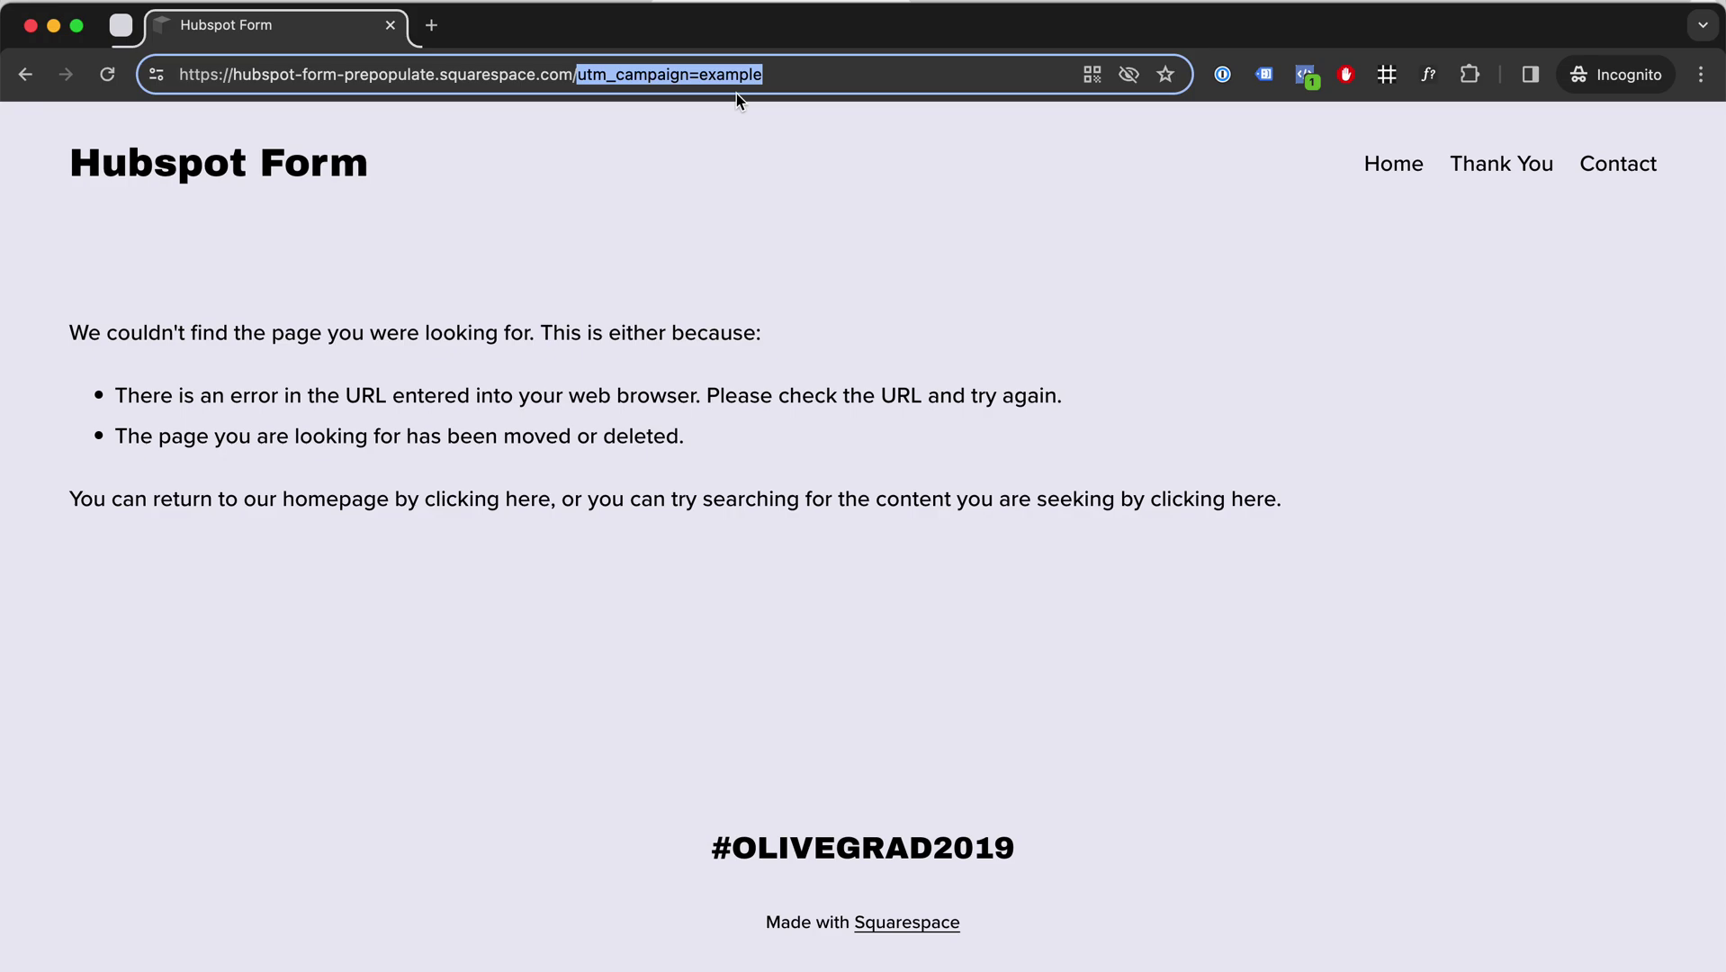